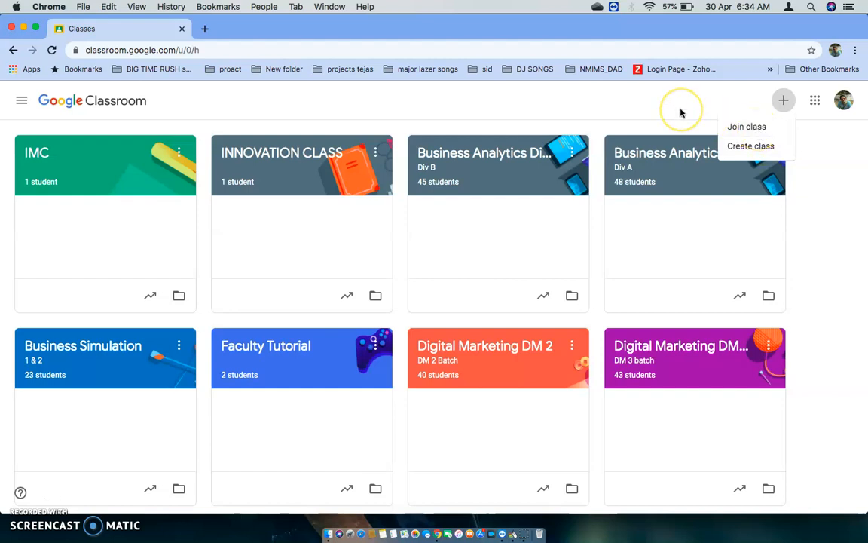
Open the INNOVATION CLASS classwork and start creating a new question
{"action": "left_click", "coordinate": [310, 151]}
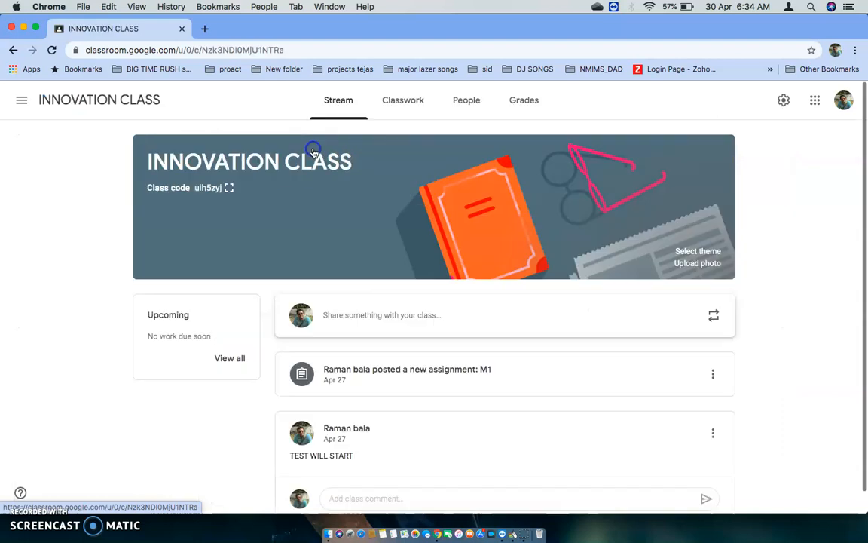
{"action": "left_click", "coordinate": [401, 103]}
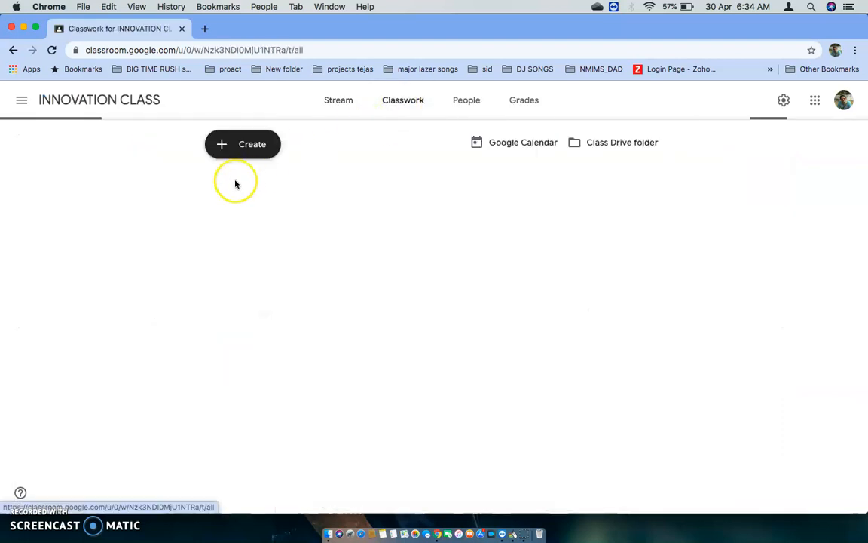
{"action": "left_click", "coordinate": [246, 152]}
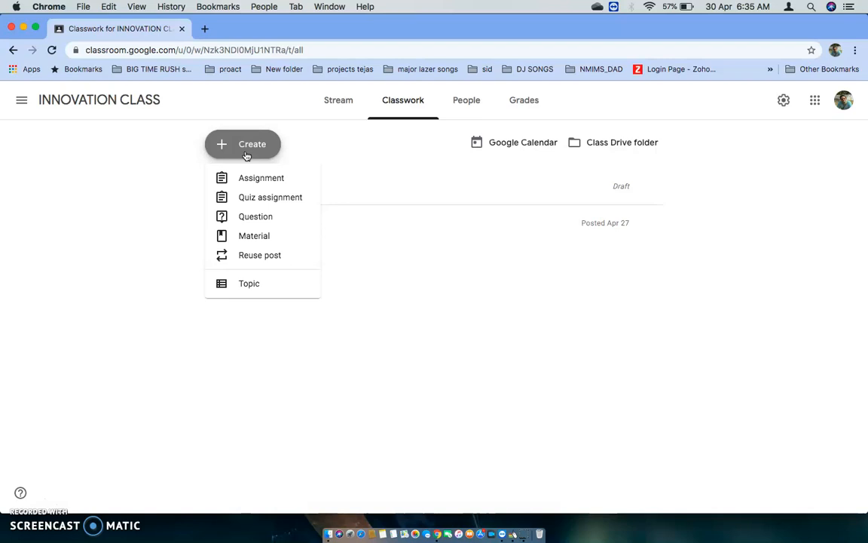
{"action": "left_click", "coordinate": [254, 179]}
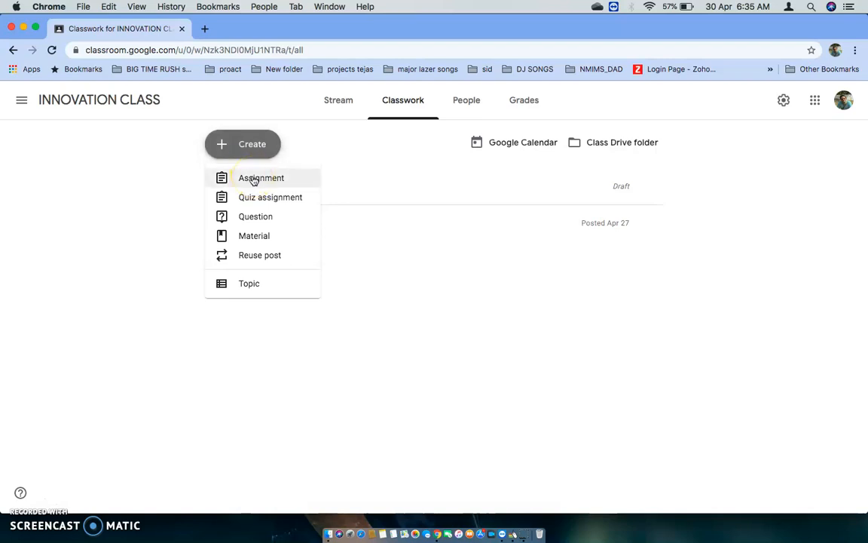
{"action": "left_click", "coordinate": [257, 199]}
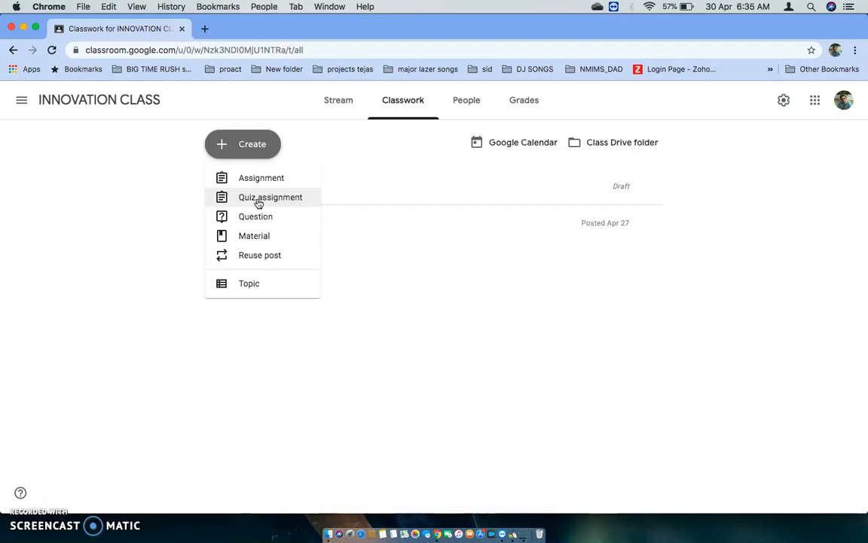
{"action": "left_click", "coordinate": [266, 218]}
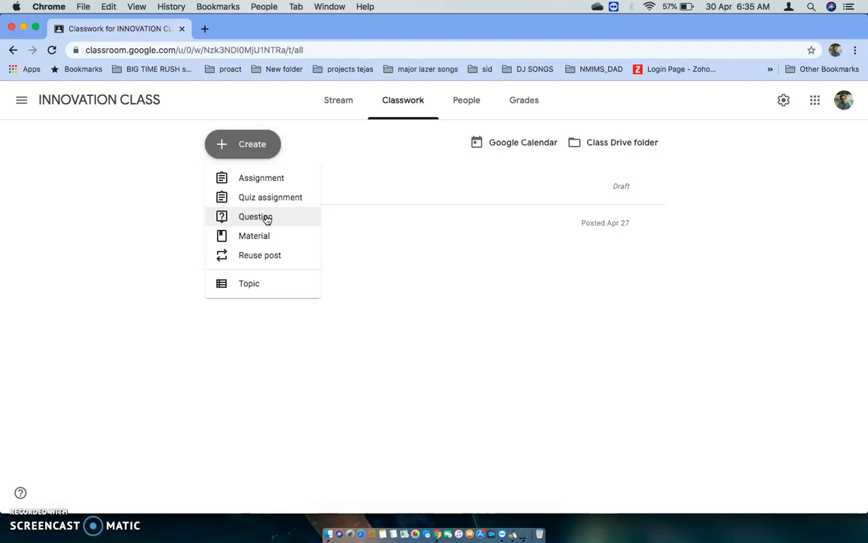
{"action": "left_click", "coordinate": [253, 219]}
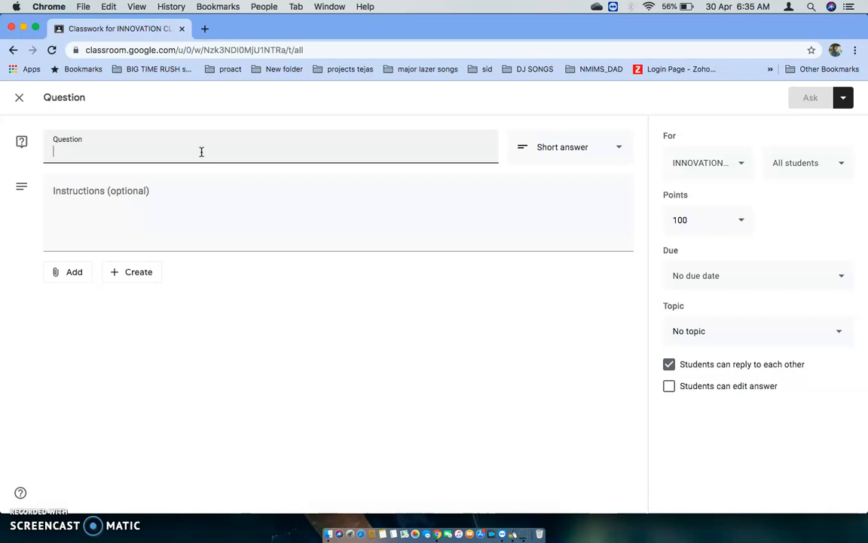
Enter "which companies do you think have done a great work in Digital Marketing" as the question text
{"action": "type", "text": "which "}
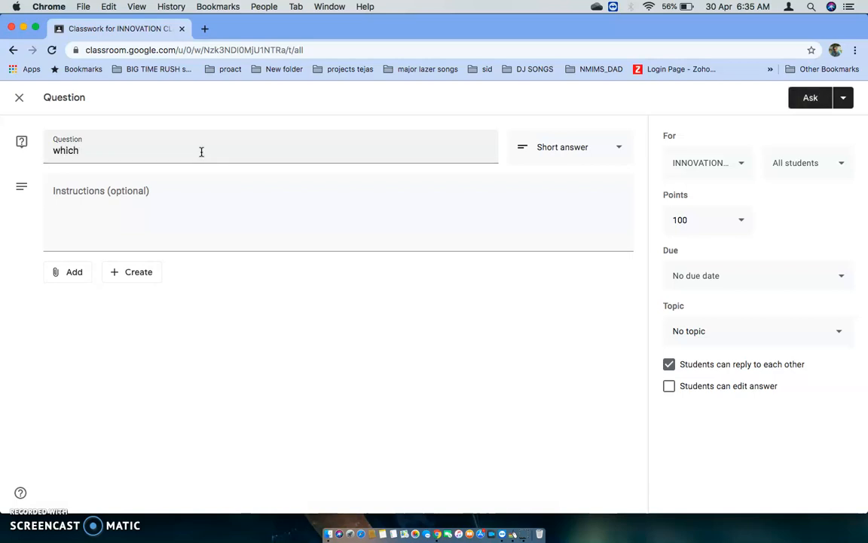
{"action": "type", "text": "companies "}
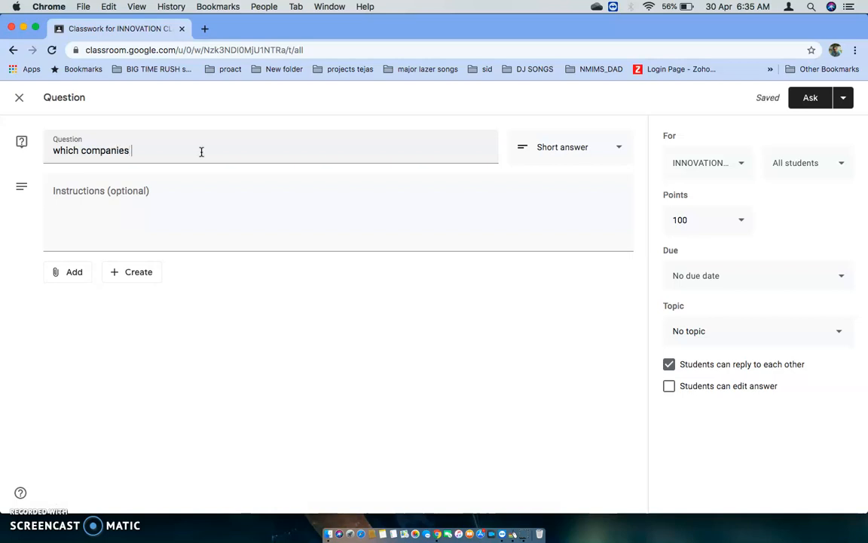
{"action": "type", "text": "do you think have do"}
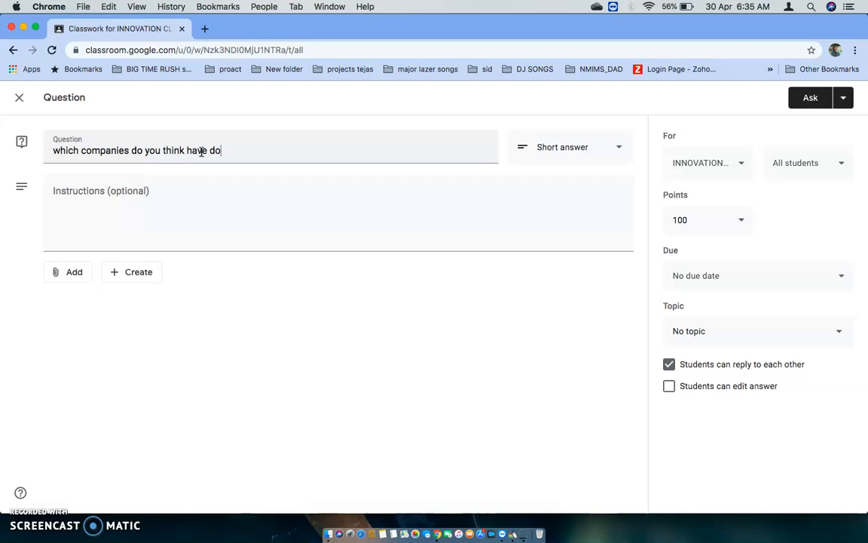
{"action": "type", "text": "ne a great work in "}
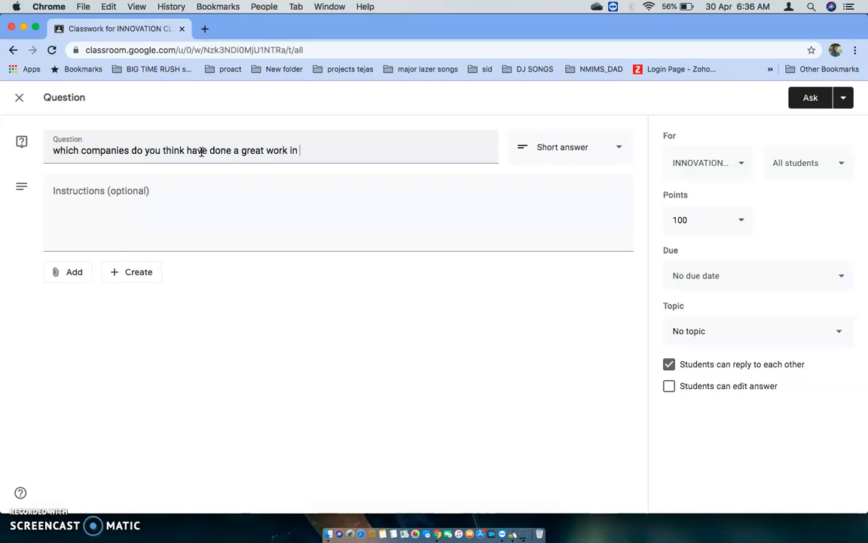
{"action": "type", "text": "Digital Marketing"}
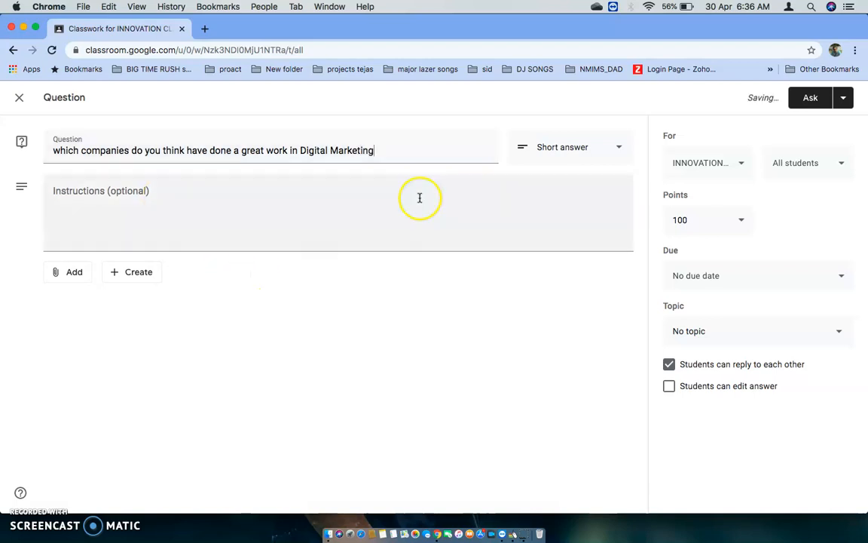
Keep the question type as Short answer and allow students to edit their answer
{"action": "left_click", "coordinate": [618, 151]}
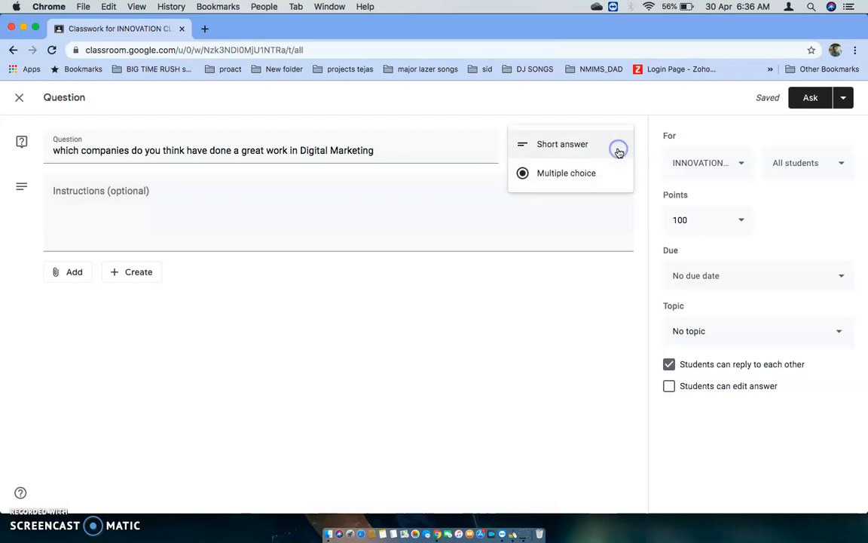
{"action": "left_click", "coordinate": [569, 151]}
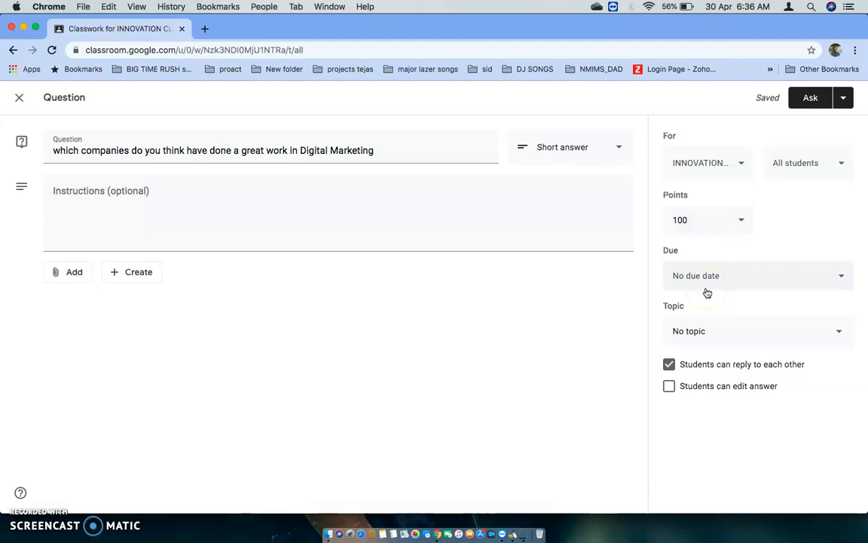
{"action": "left_click", "coordinate": [671, 387]}
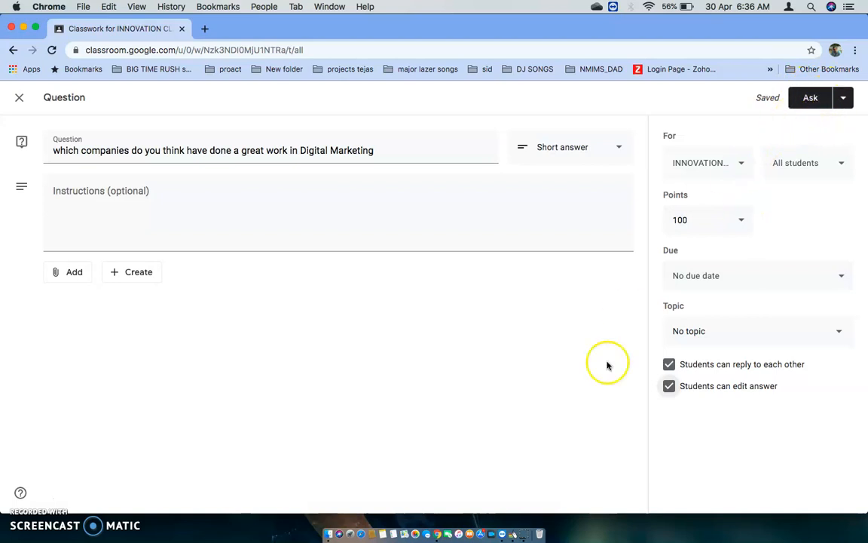
{"action": "left_click", "coordinate": [512, 535]}
{"action": "left_click", "coordinate": [513, 535]}
{"action": "left_click", "coordinate": [513, 535]}
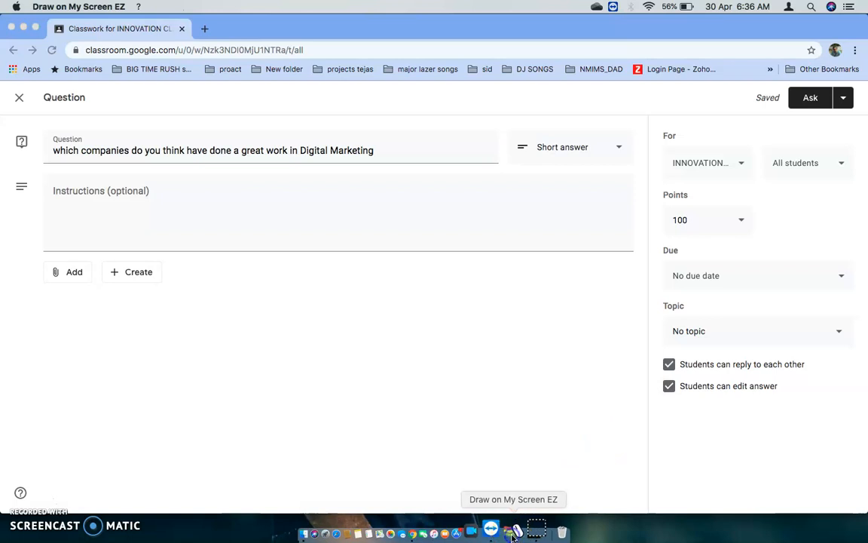
{"action": "left_click", "coordinate": [842, 102]}
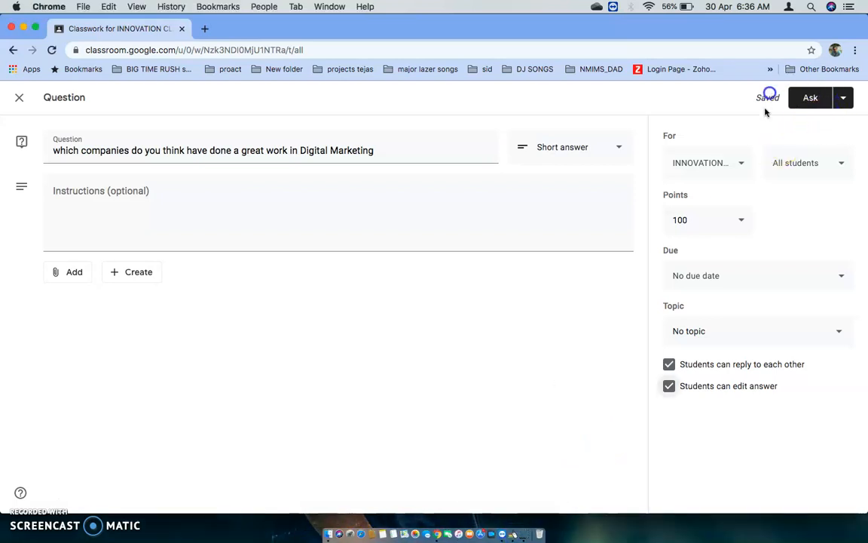
{"action": "left_click", "coordinate": [512, 534]}
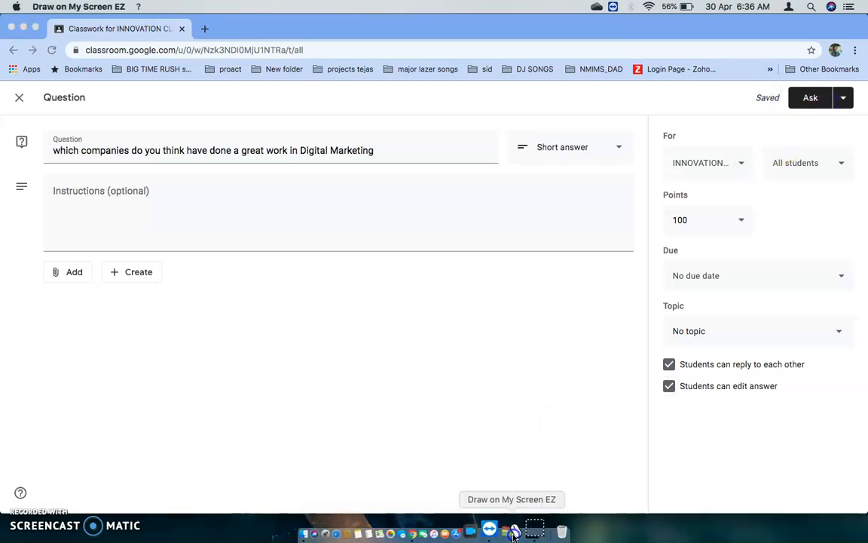
{"action": "left_click", "coordinate": [822, 118]}
{"action": "mouse_move", "coordinate": [822, 119]}
{"action": "left_mouse_down"}
{"action": "mouse_move", "coordinate": [788, 84]}
{"action": "mouse_move", "coordinate": [773, 103]}
{"action": "left_mouse_up"}
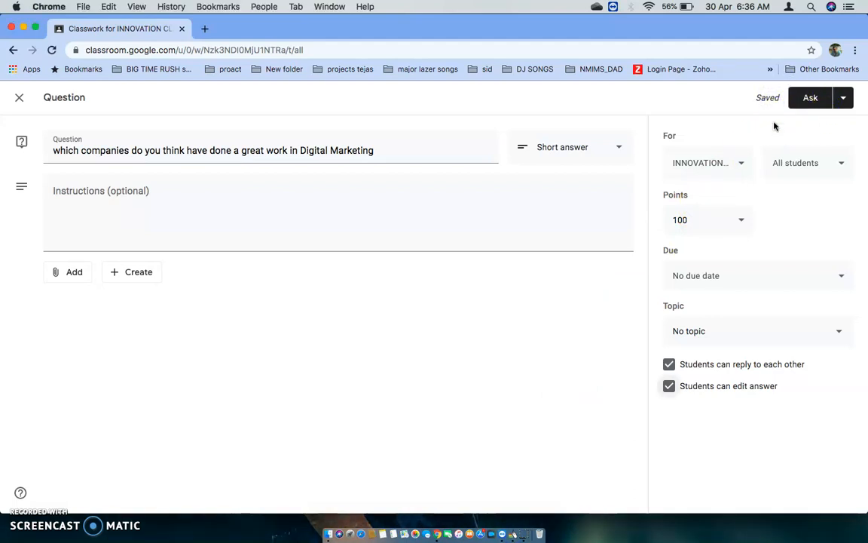
{"action": "left_click", "coordinate": [808, 102]}
Close the question as a draft and open the student work of the M1 assignment
{"action": "left_click", "coordinate": [21, 101]}
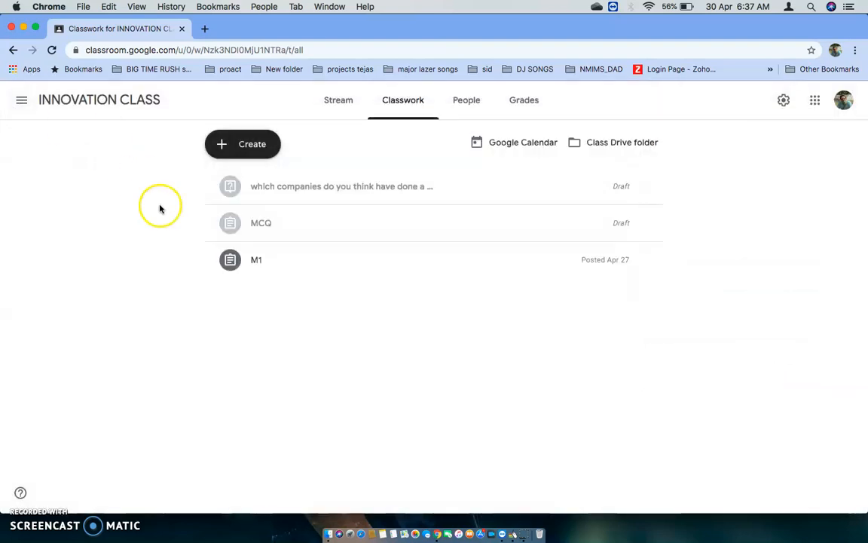
{"action": "left_click", "coordinate": [257, 266]}
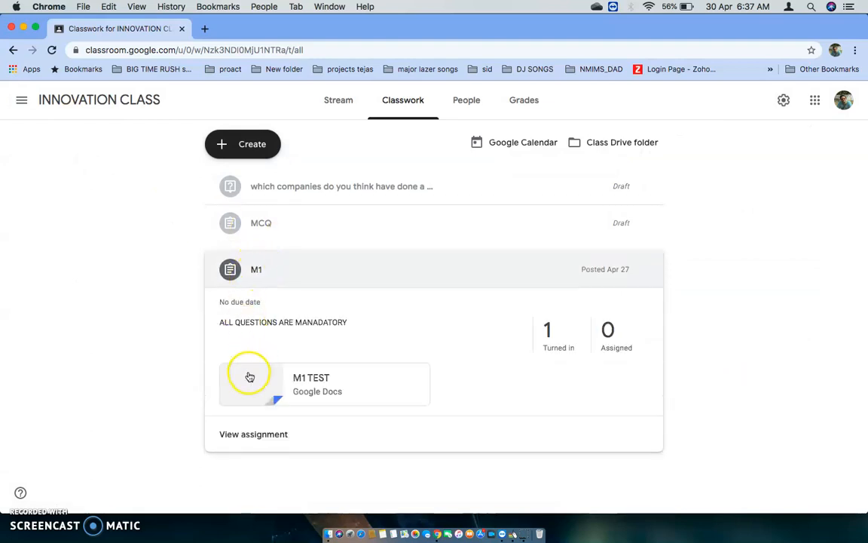
{"action": "left_click", "coordinate": [253, 434]}
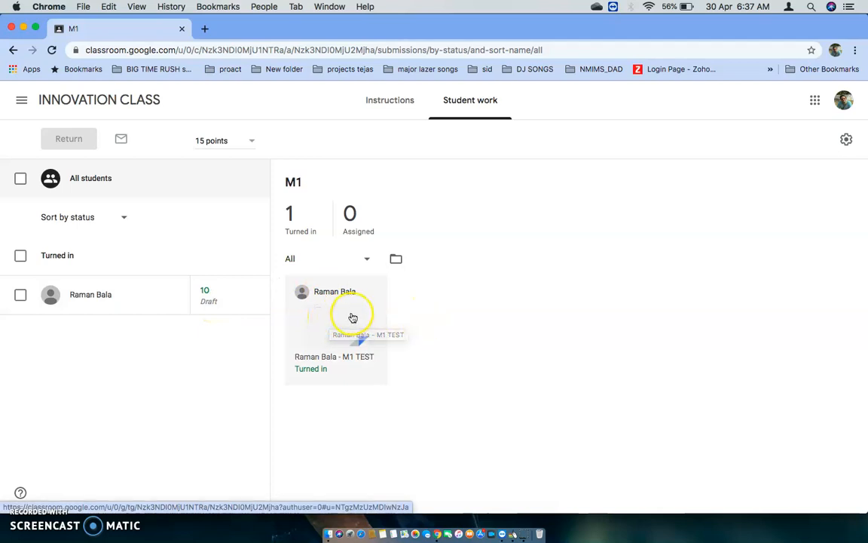
Using Draw on My Screen EZ, circle the M1 submission counts and the turned-in student's entry, and clear the drawing
{"action": "left_click", "coordinate": [515, 531]}
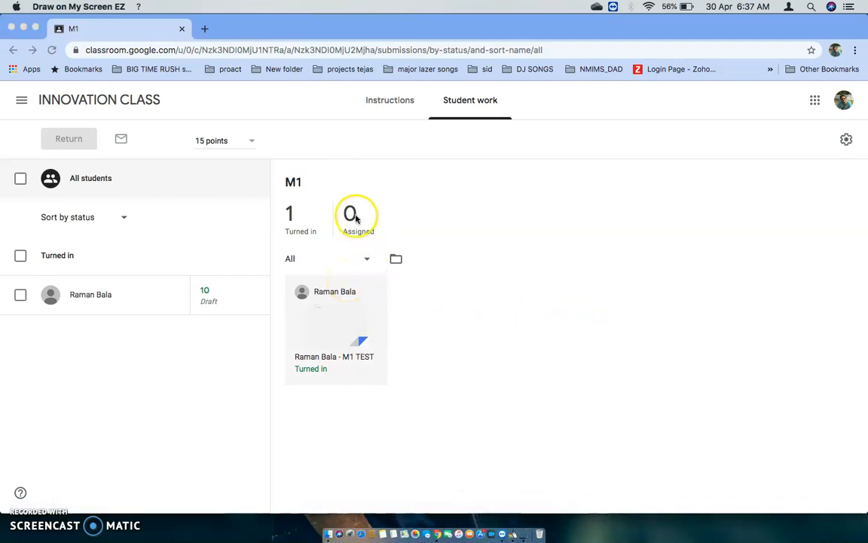
{"action": "mouse_move", "coordinate": [380, 197]}
{"action": "left_mouse_down"}
{"action": "mouse_move", "coordinate": [294, 167]}
{"action": "mouse_move", "coordinate": [405, 242]}
{"action": "mouse_move", "coordinate": [382, 189]}
{"action": "left_mouse_up"}
{"action": "mouse_move", "coordinate": [82, 255]}
{"action": "left_mouse_down"}
{"action": "mouse_move", "coordinate": [140, 373]}
{"action": "mouse_move", "coordinate": [110, 263]}
{"action": "left_mouse_up"}
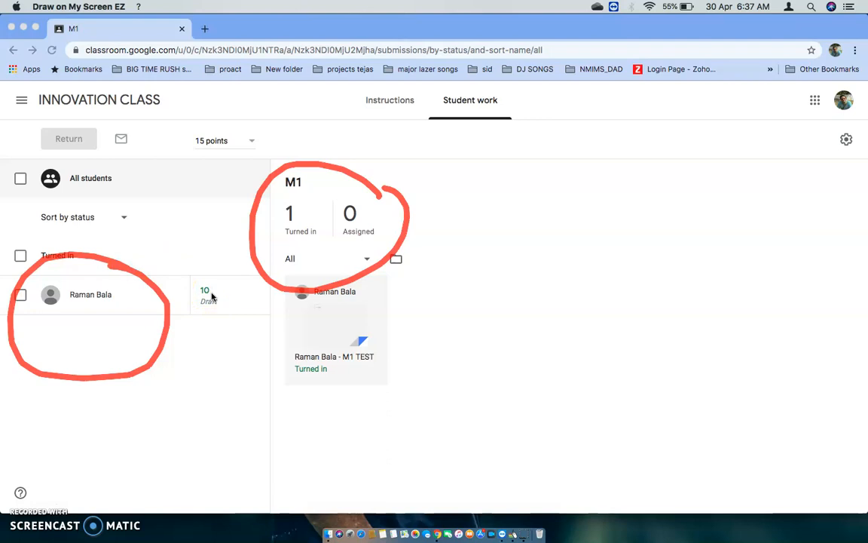
{"action": "key", "text": "Escape"}
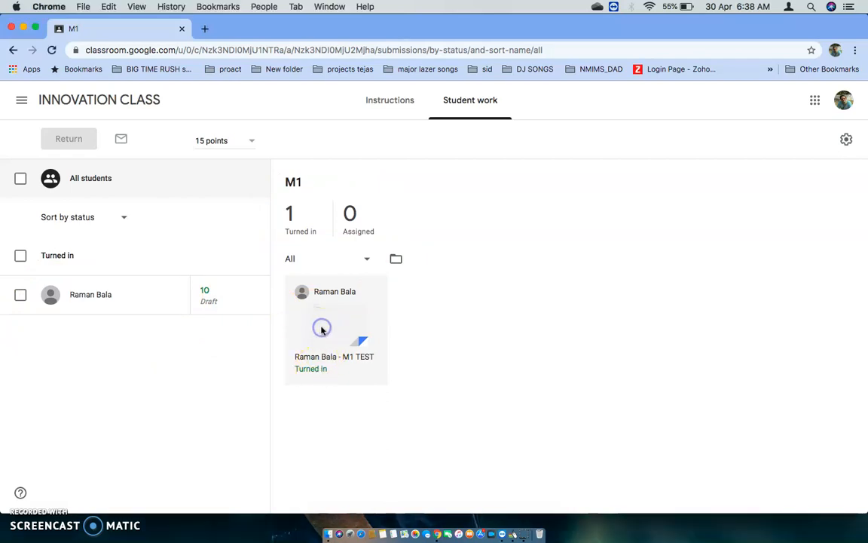
Review the student's turned-in M1 TEST document and its grade, and return to the student work list
{"action": "left_click", "coordinate": [346, 333]}
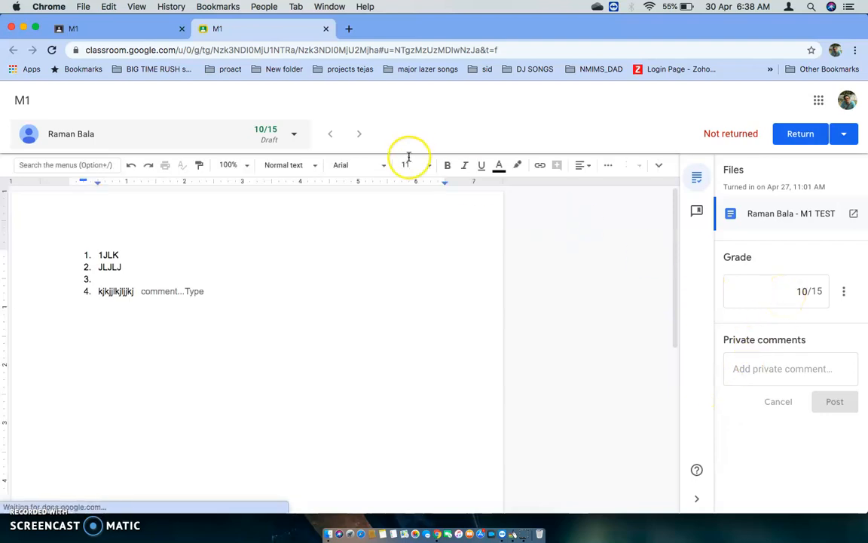
{"action": "mouse_move", "coordinate": [254, 117]}
{"action": "left_mouse_down"}
{"action": "mouse_move", "coordinate": [300, 130]}
{"action": "mouse_move", "coordinate": [260, 114]}
{"action": "left_mouse_up"}
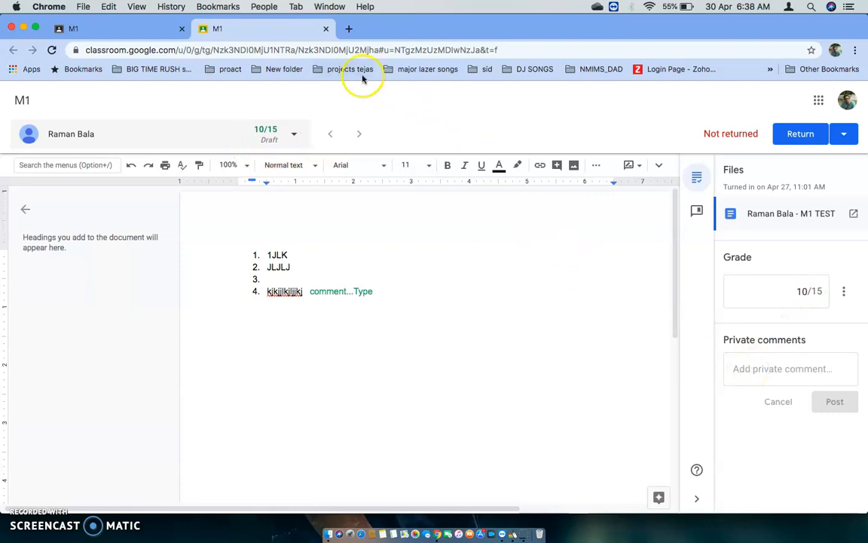
{"action": "left_click", "coordinate": [325, 29]}
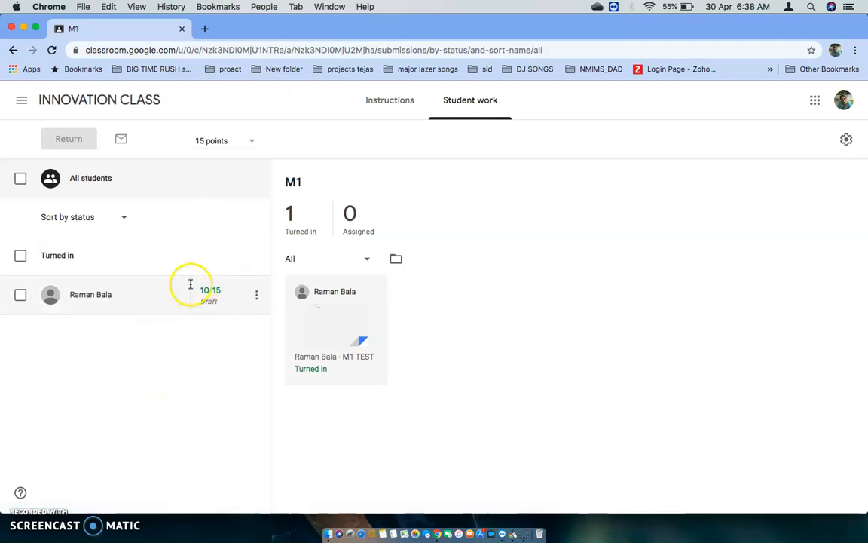
{"action": "left_click", "coordinate": [213, 307]}
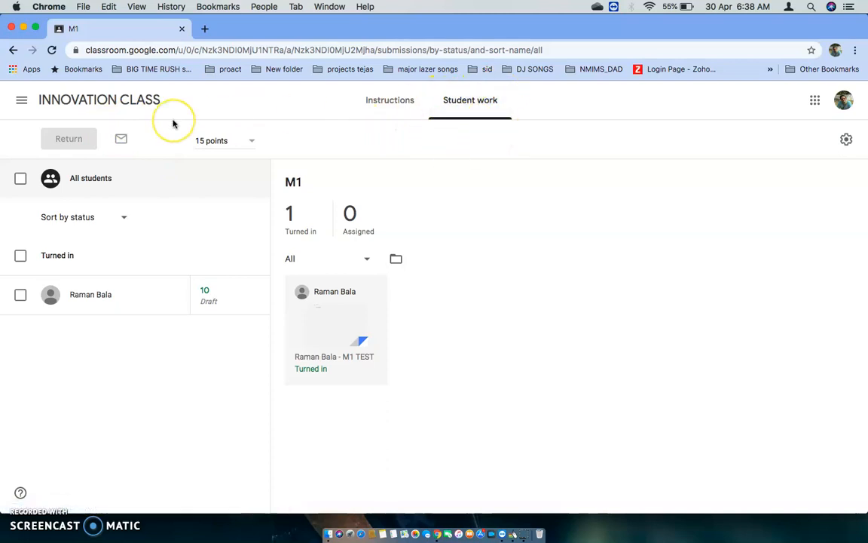
Create a new assignment in the INNOVATION CLASS classwork with the title "Next week assignment"
{"action": "left_click", "coordinate": [62, 101]}
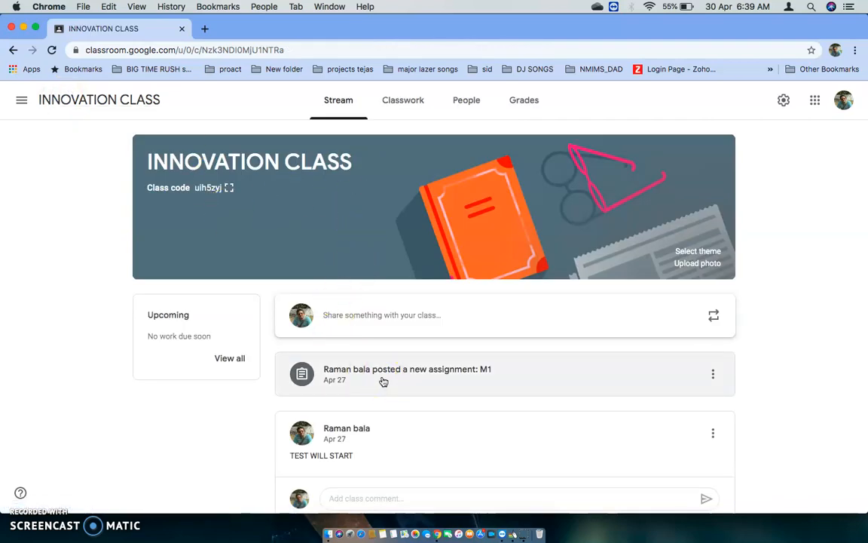
{"action": "left_click", "coordinate": [400, 104]}
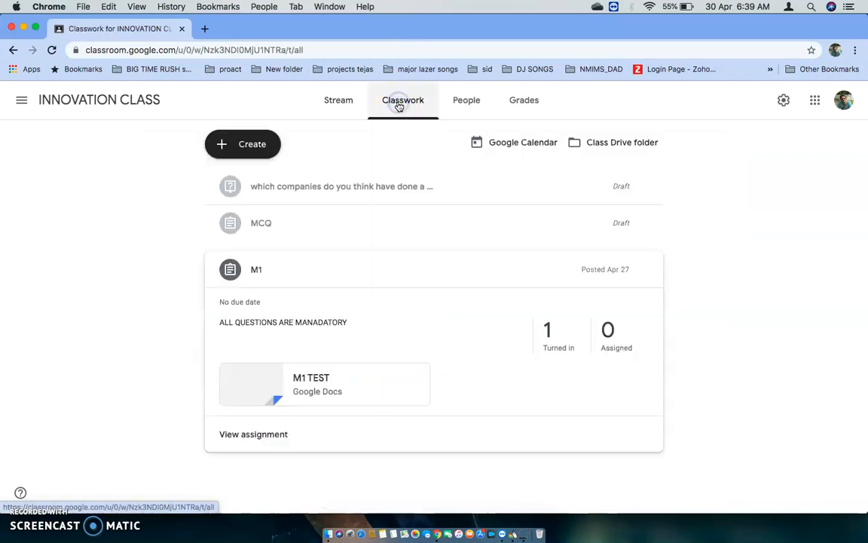
{"action": "left_click", "coordinate": [255, 145]}
{"action": "left_click", "coordinate": [260, 178]}
{"action": "left_click", "coordinate": [207, 151]}
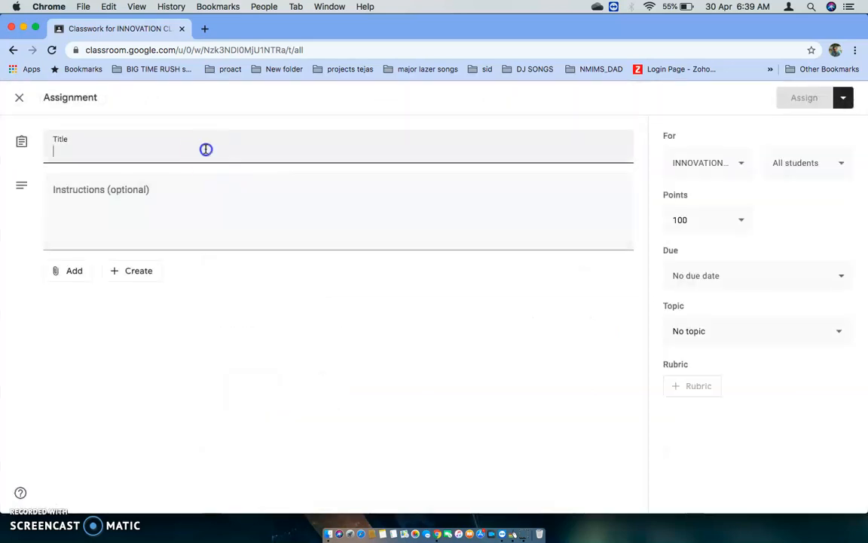
{"action": "type", "text": "Ne"}
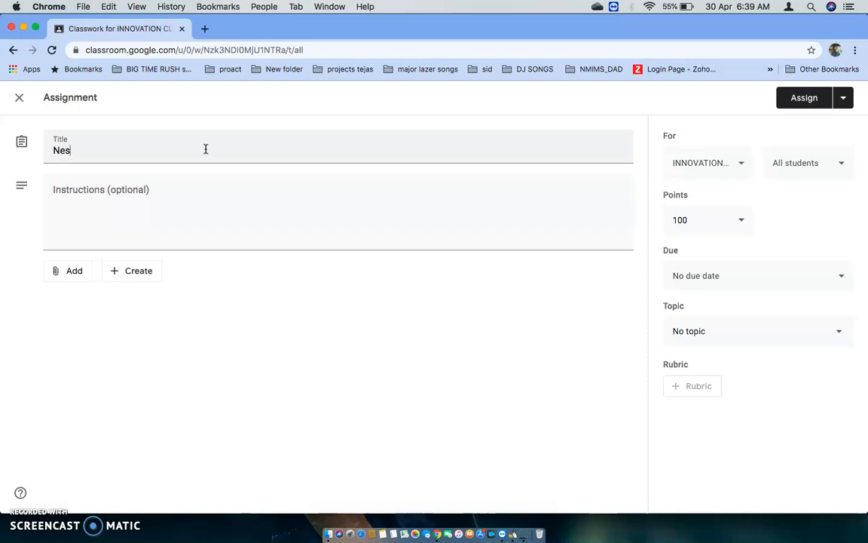
{"action": "type", "text": "xt week assignment"}
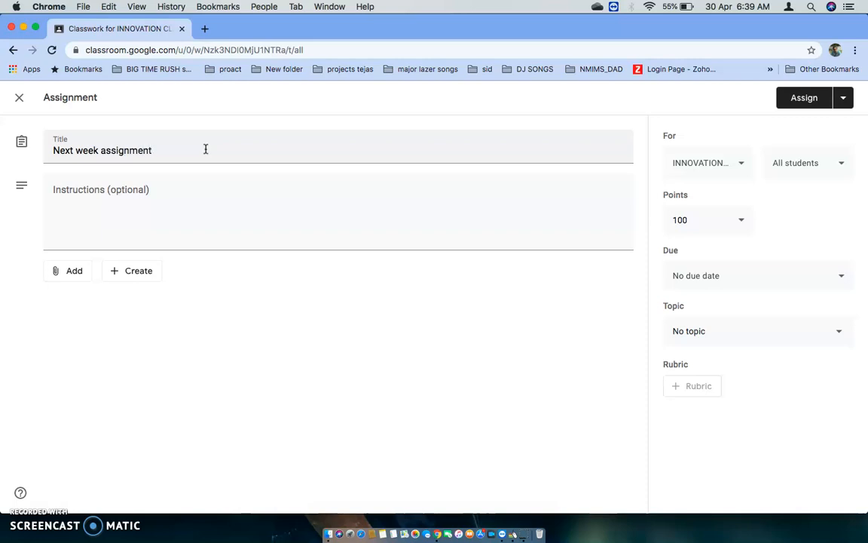
Review the options for attaching existing material and creating new files for the Next week assignment
{"action": "left_click", "coordinate": [163, 200]}
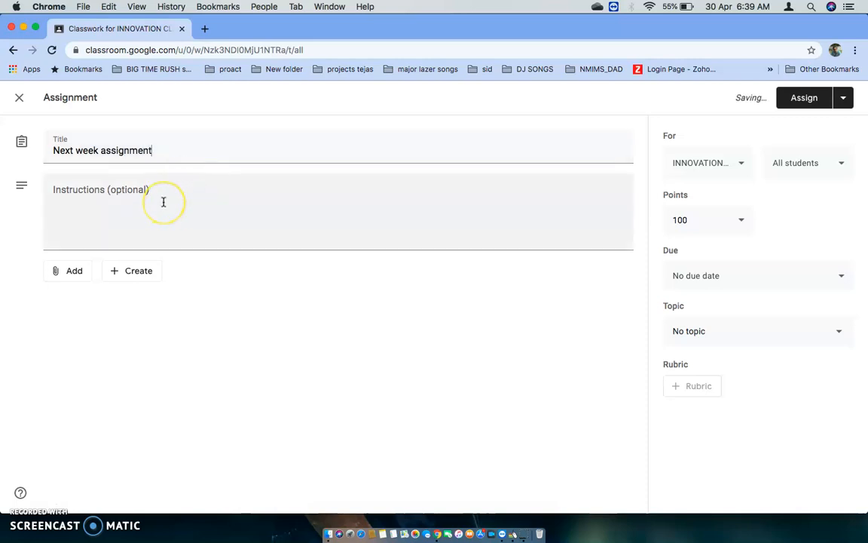
{"action": "left_click", "coordinate": [79, 274]}
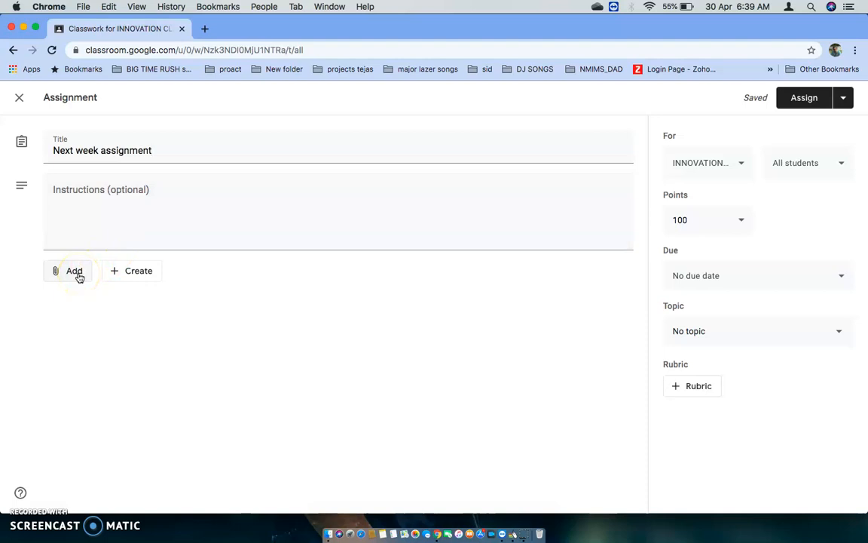
{"action": "left_click", "coordinate": [80, 275]}
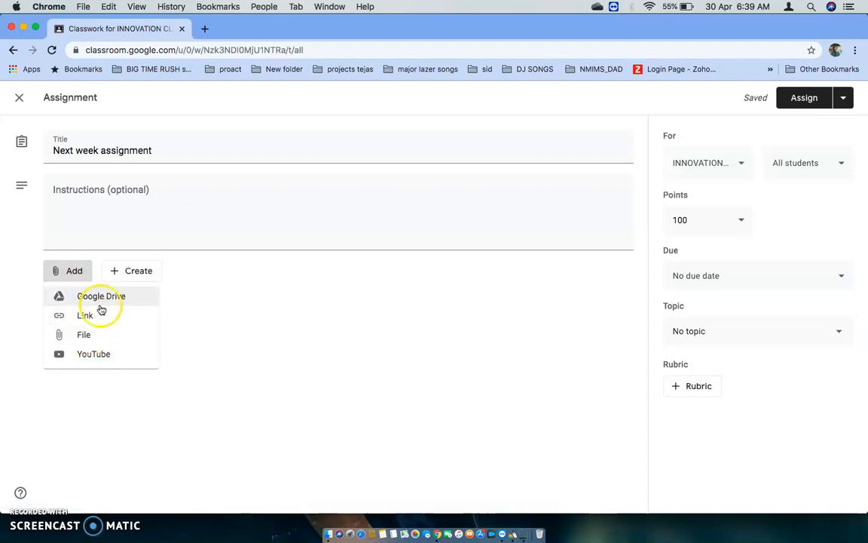
{"action": "left_click", "coordinate": [108, 397]}
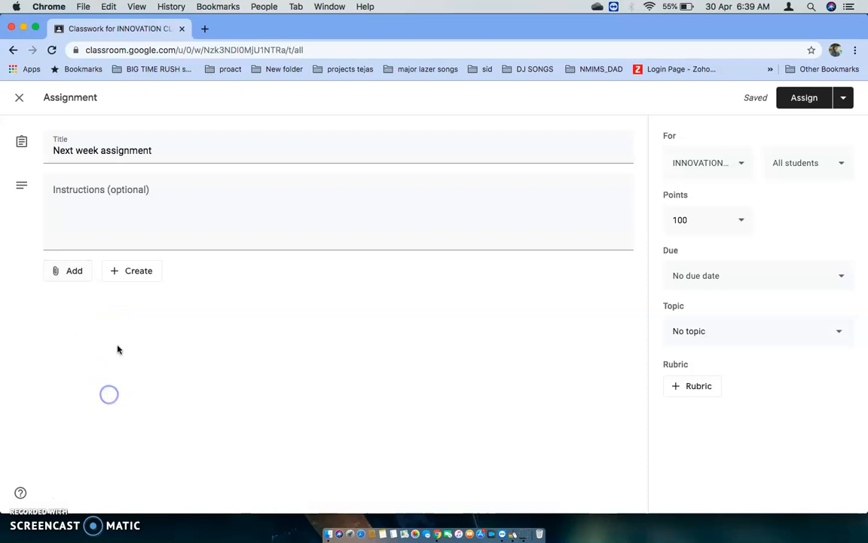
{"action": "left_click", "coordinate": [139, 272]}
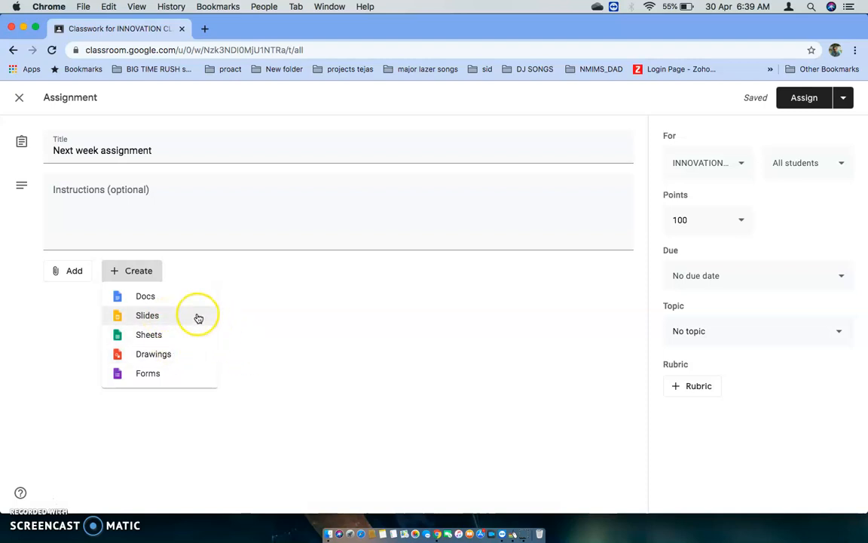
{"action": "left_click", "coordinate": [273, 320]}
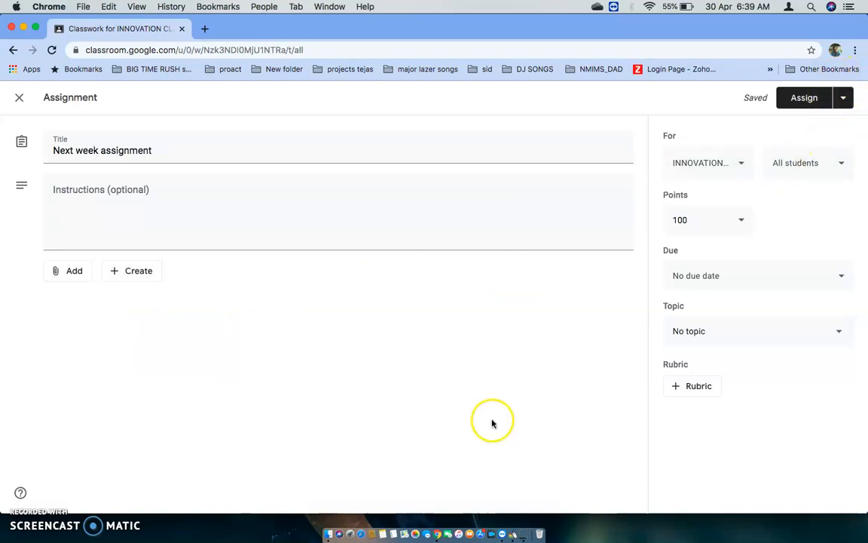
Using Draw on My Screen EZ, circle the arrow beside Assign and the Due field, and clear the drawing
{"action": "left_click", "coordinate": [511, 532]}
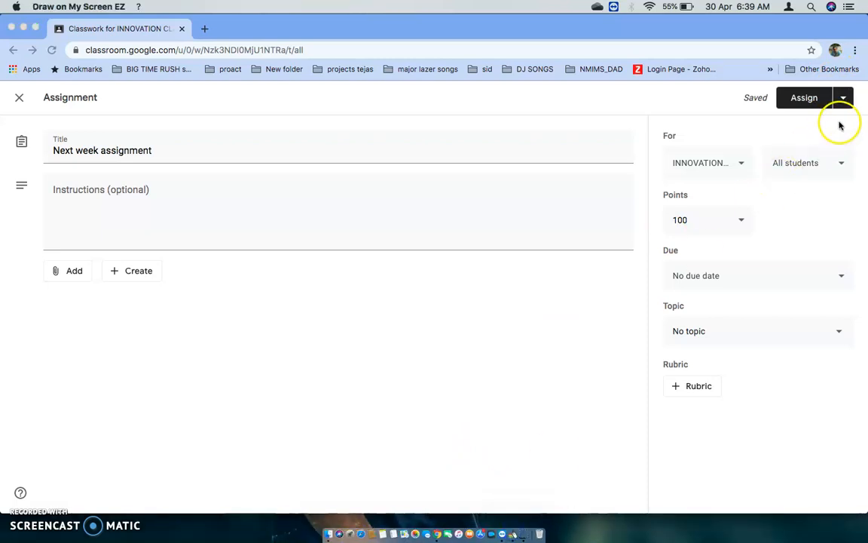
{"action": "mouse_move", "coordinate": [861, 111]}
{"action": "left_mouse_down"}
{"action": "mouse_move", "coordinate": [837, 83]}
{"action": "mouse_move", "coordinate": [845, 126]}
{"action": "left_mouse_up"}
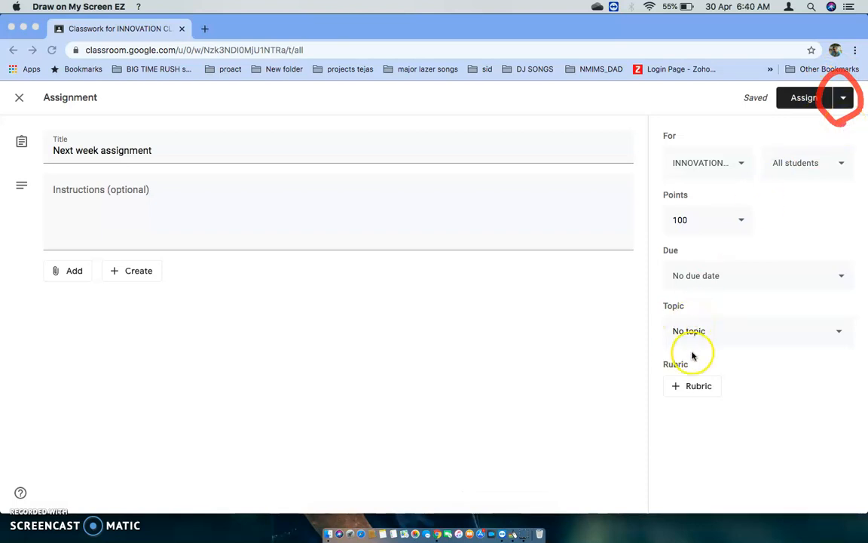
{"action": "mouse_move", "coordinate": [701, 296]}
{"action": "left_mouse_down"}
{"action": "mouse_move", "coordinate": [800, 298]}
{"action": "mouse_move", "coordinate": [668, 248]}
{"action": "mouse_move", "coordinate": [709, 302]}
{"action": "left_mouse_up"}
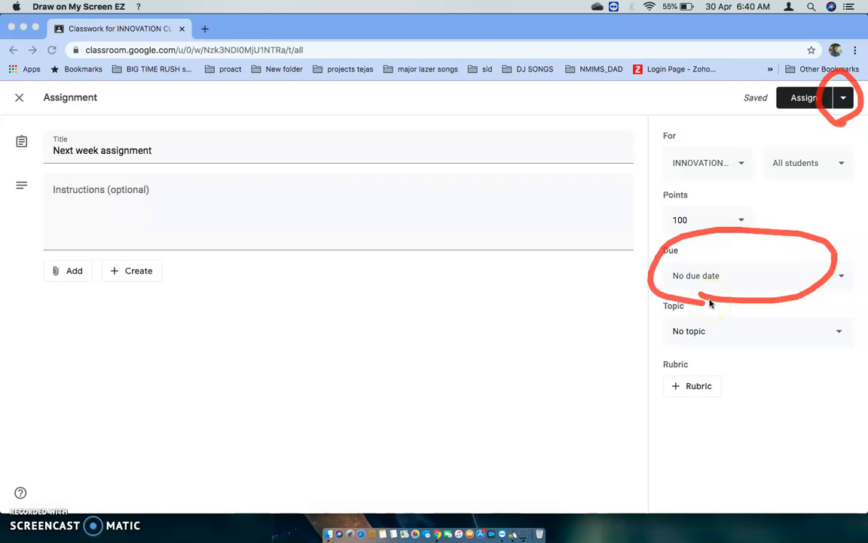
{"action": "key", "text": "Escape"}
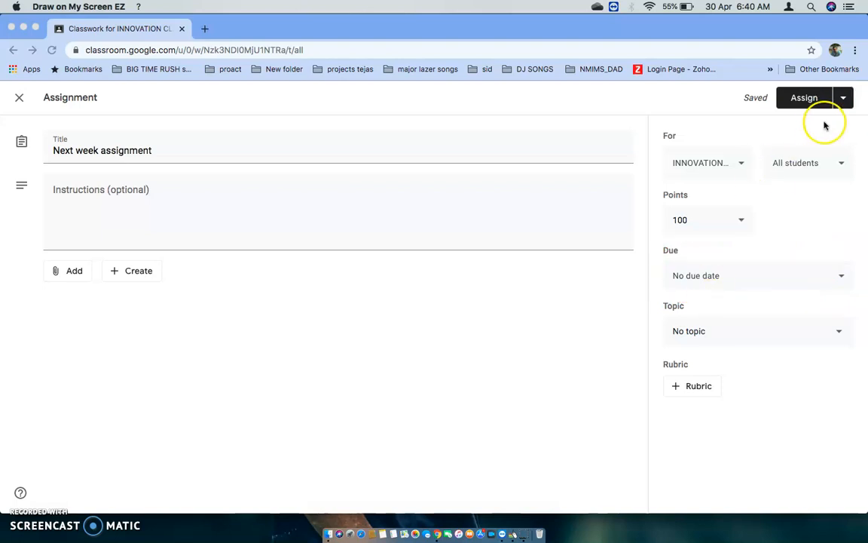
Schedule the assignment for May 5, 2020 at 8:00 AM, circling the schedule dialog on screen before confirming it
{"action": "left_click", "coordinate": [845, 101]}
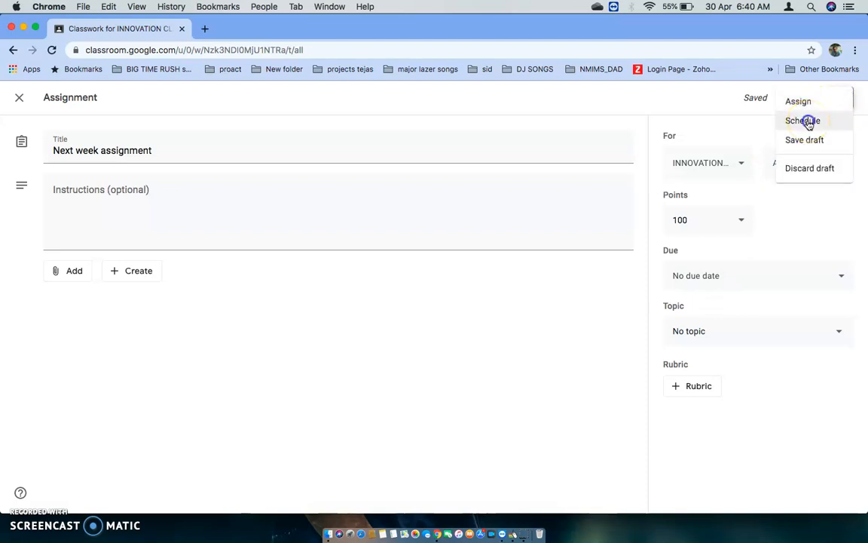
{"action": "left_click", "coordinate": [807, 122]}
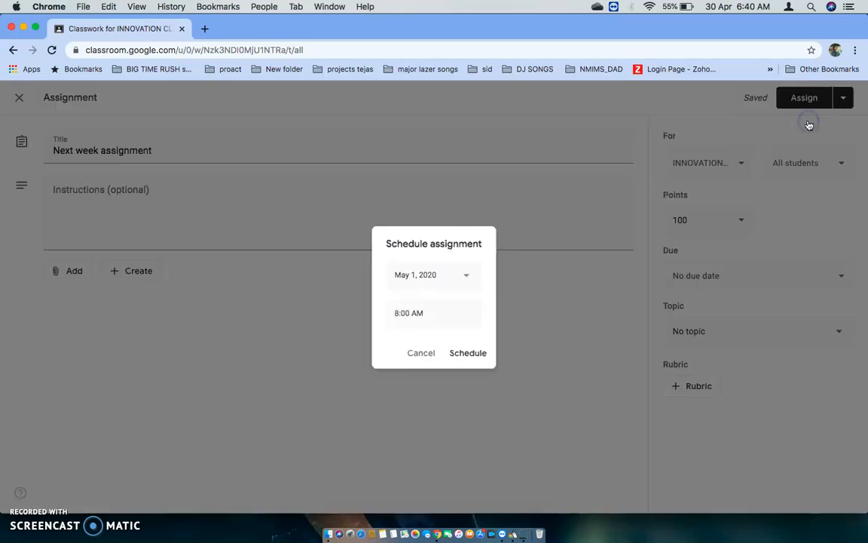
{"action": "left_click", "coordinate": [467, 277]}
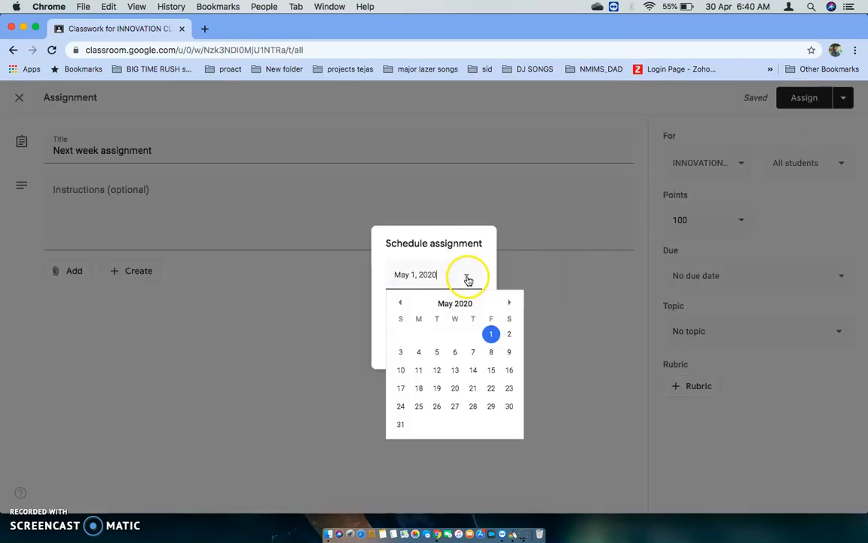
{"action": "left_click", "coordinate": [438, 355]}
{"action": "left_click", "coordinate": [424, 313]}
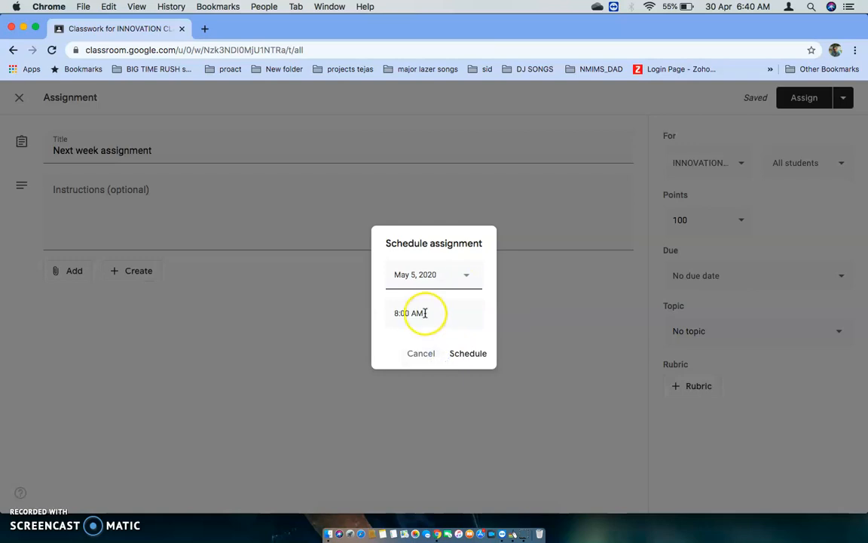
{"action": "left_click", "coordinate": [429, 321]}
{"action": "left_click", "coordinate": [467, 354]}
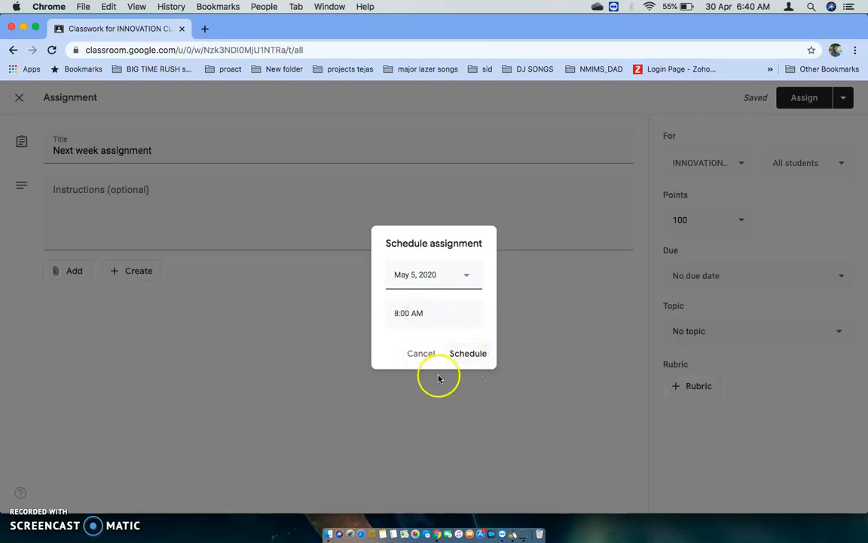
{"action": "mouse_move", "coordinate": [434, 387]}
{"action": "left_mouse_down"}
{"action": "mouse_move", "coordinate": [488, 236]}
{"action": "mouse_move", "coordinate": [361, 315]}
{"action": "mouse_move", "coordinate": [435, 397]}
{"action": "mouse_move", "coordinate": [439, 386]}
{"action": "left_mouse_up"}
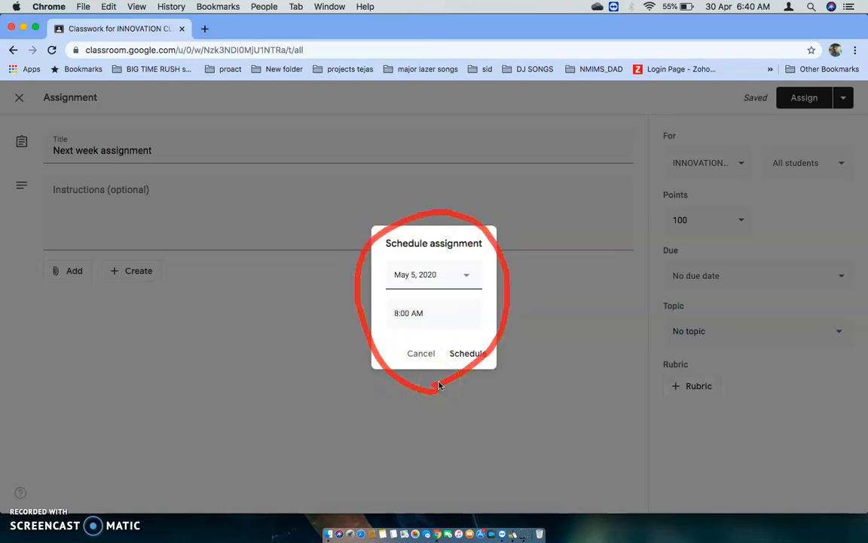
{"action": "left_click", "coordinate": [459, 353]}
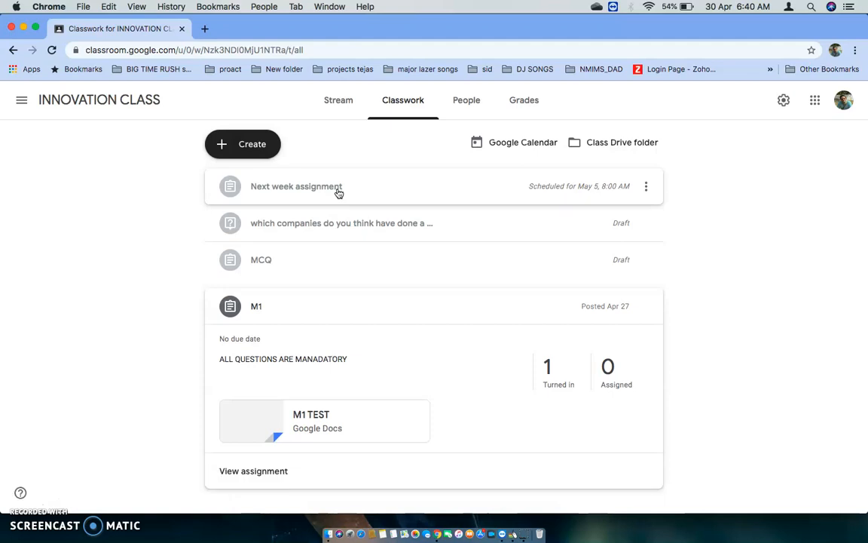
Edit the scheduled Next week assignment to be due May 5, 2020 at 9:00 AM, and save it with its schedule
{"action": "left_click", "coordinate": [339, 193]}
{"action": "left_click", "coordinate": [268, 264]}
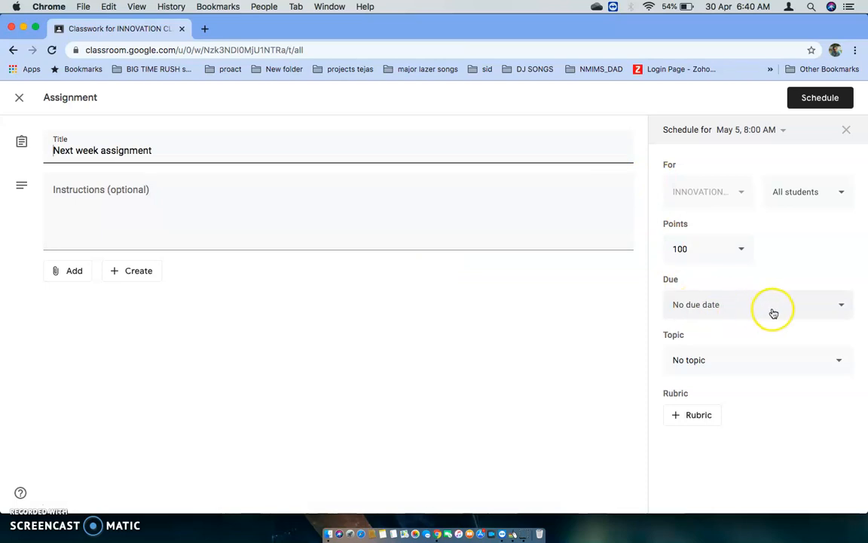
{"action": "left_click", "coordinate": [842, 309]}
{"action": "left_click", "coordinate": [740, 308]}
{"action": "left_click", "coordinate": [716, 353]}
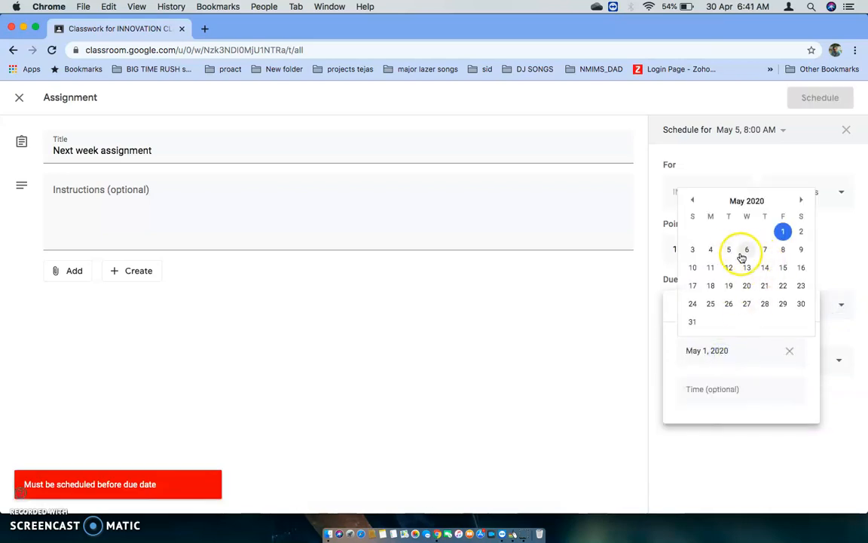
{"action": "left_click", "coordinate": [729, 250]}
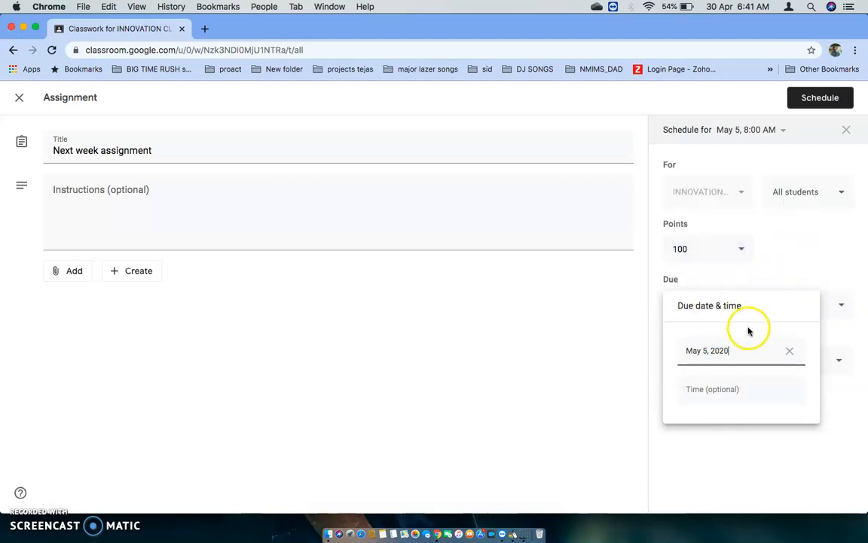
{"action": "left_click", "coordinate": [724, 397]}
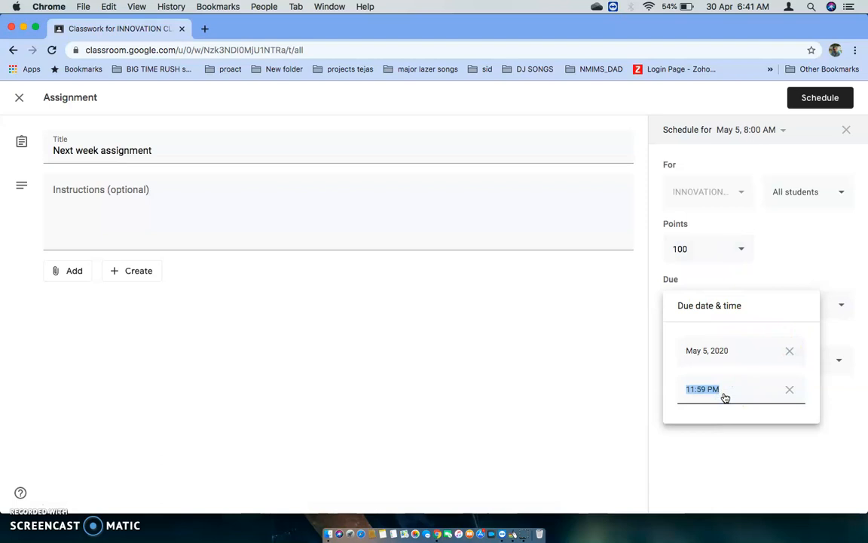
{"action": "type", "text": "9:00 AM"}
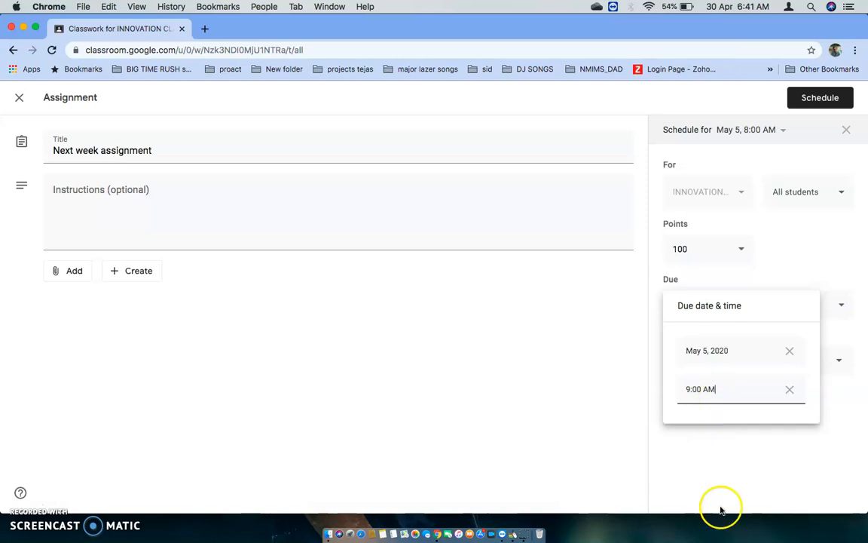
{"action": "left_click", "coordinate": [714, 468]}
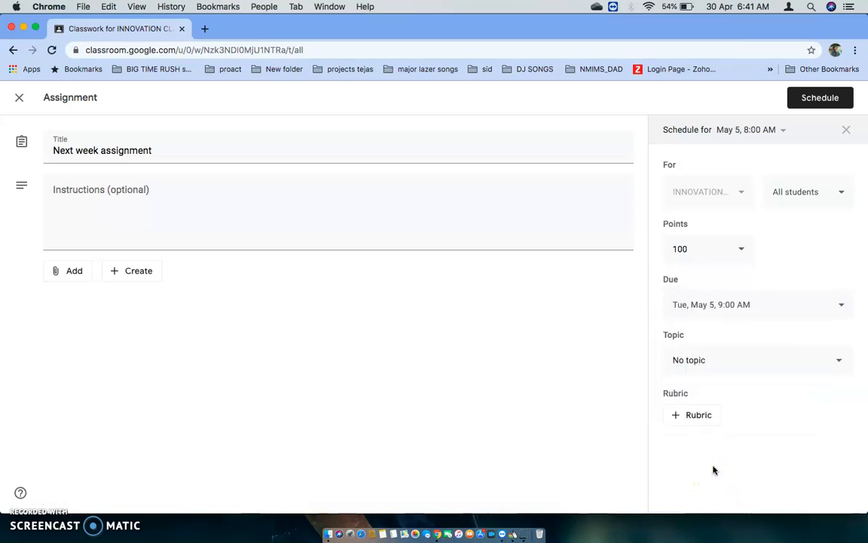
{"action": "left_click", "coordinate": [820, 105]}
{"action": "left_click", "coordinate": [735, 140]}
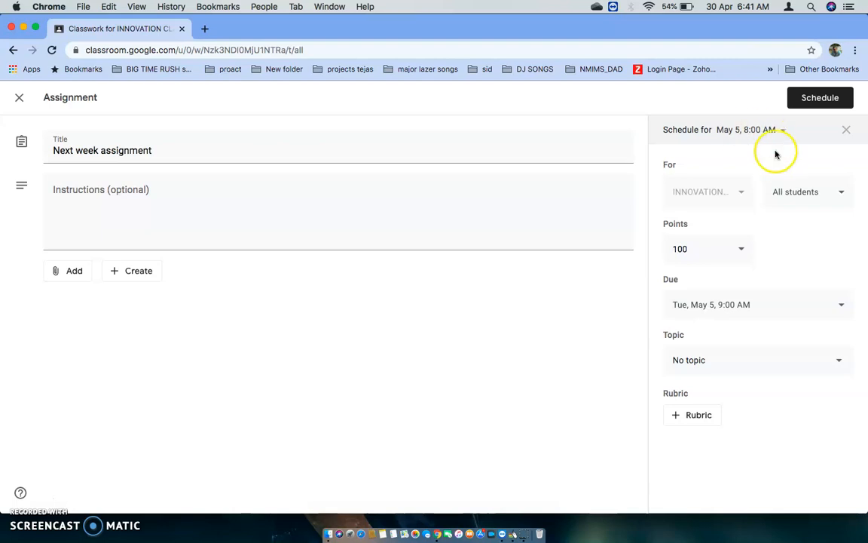
{"action": "left_click", "coordinate": [814, 98]}
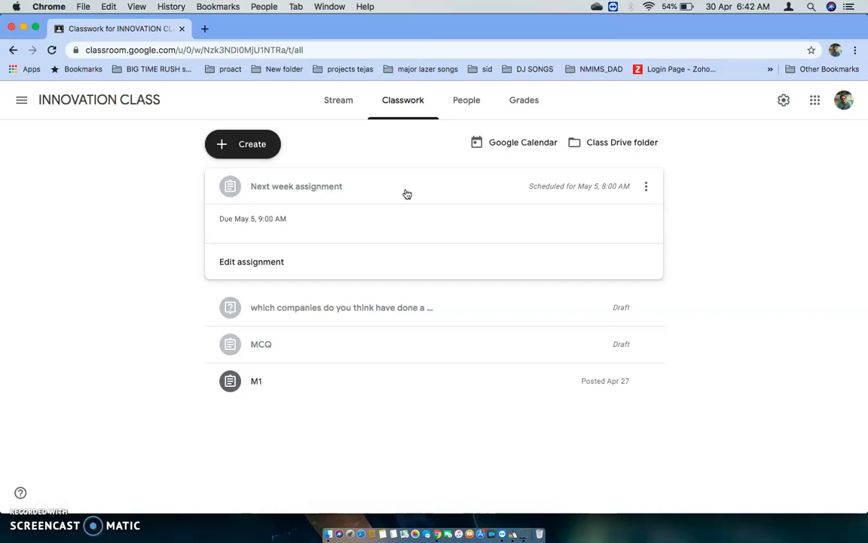
Open the class's Google Calendar and hide the Faculty Tutorial calendar
{"action": "left_click", "coordinate": [502, 150]}
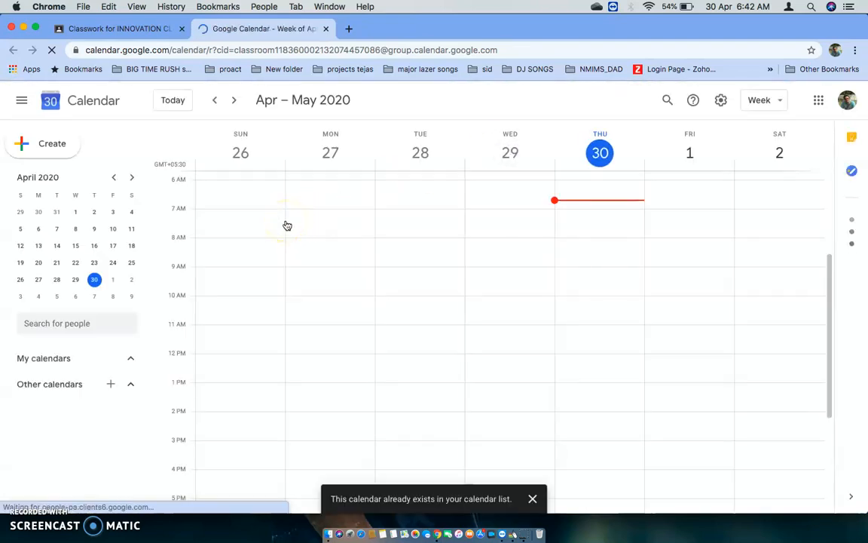
{"action": "left_click", "coordinate": [532, 499]}
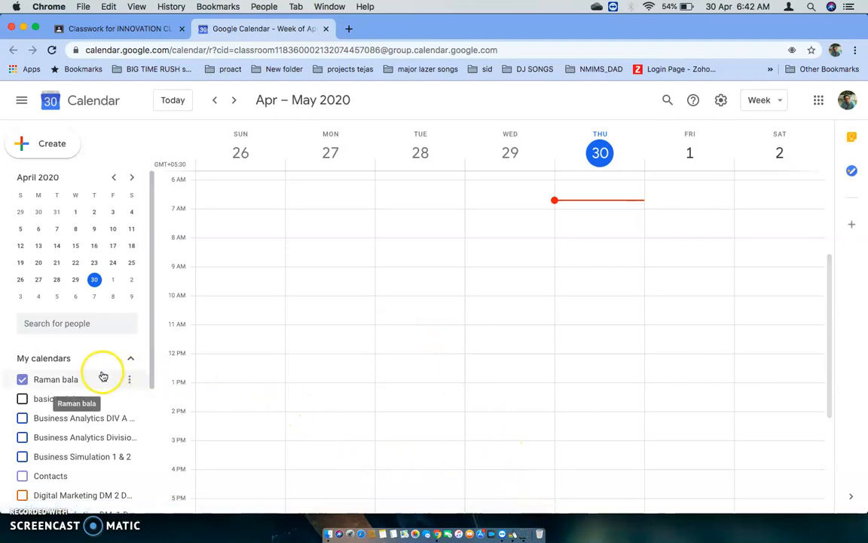
{"action": "scroll", "coordinate": [86, 386], "scroll_direction": "down", "scroll_amount": 3}
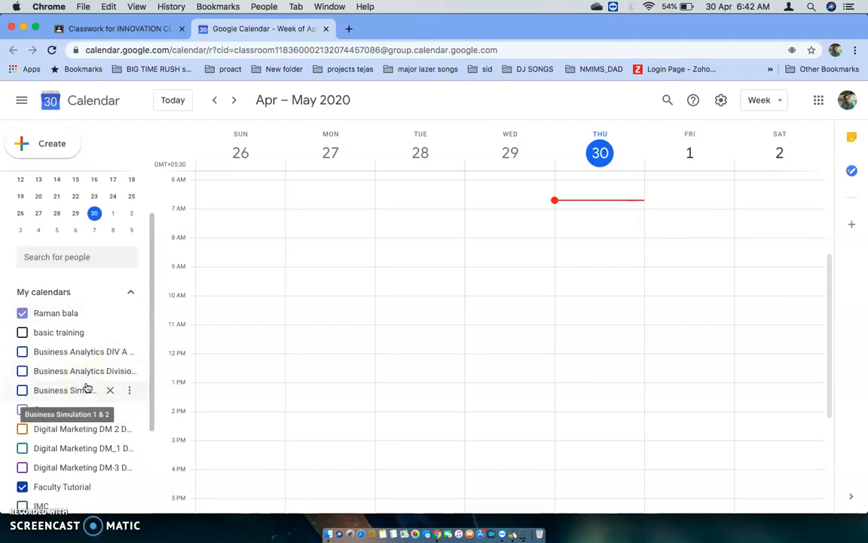
{"action": "scroll", "coordinate": [87, 388], "scroll_direction": "down", "scroll_amount": 3}
{"action": "scroll", "coordinate": [86, 388], "scroll_direction": "down", "scroll_amount": 2}
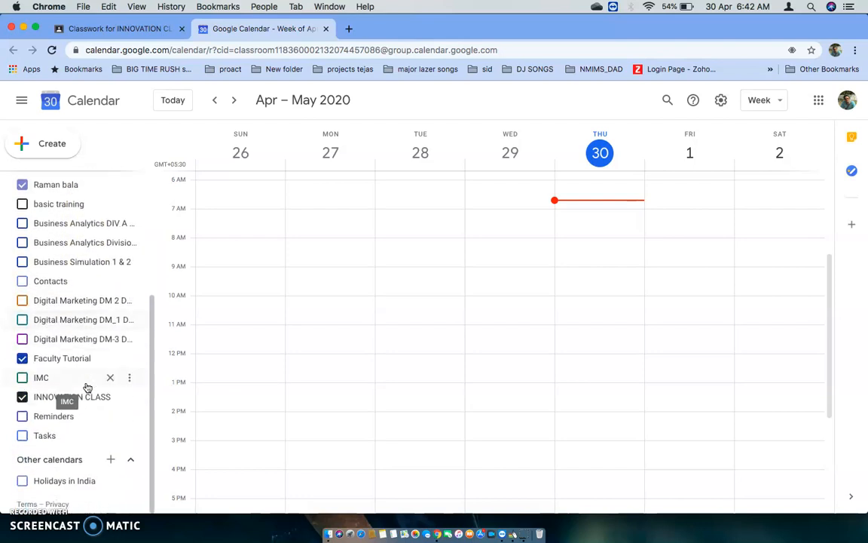
{"action": "left_click", "coordinate": [23, 360]}
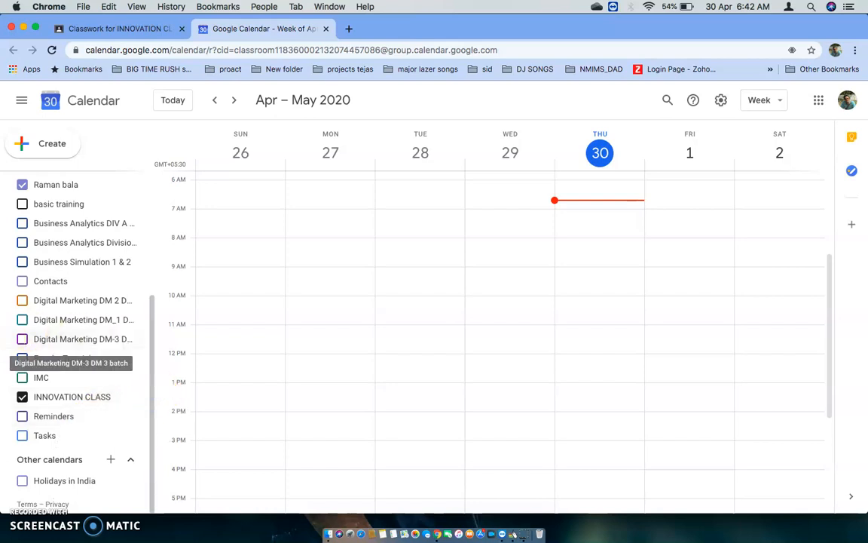
Using Draw on My Screen EZ, circle the INNOVATION CLASS calendar entry and Thursday's early-morning slot, and clear the drawing
{"action": "left_click", "coordinate": [515, 533]}
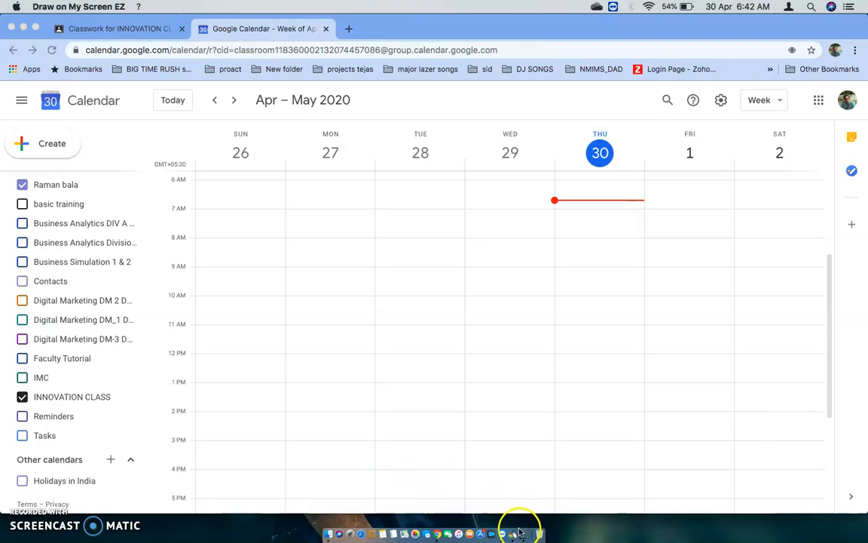
{"action": "mouse_move", "coordinate": [120, 353]}
{"action": "left_mouse_down"}
{"action": "mouse_move", "coordinate": [17, 359]}
{"action": "mouse_move", "coordinate": [132, 409]}
{"action": "mouse_move", "coordinate": [109, 354]}
{"action": "left_mouse_up"}
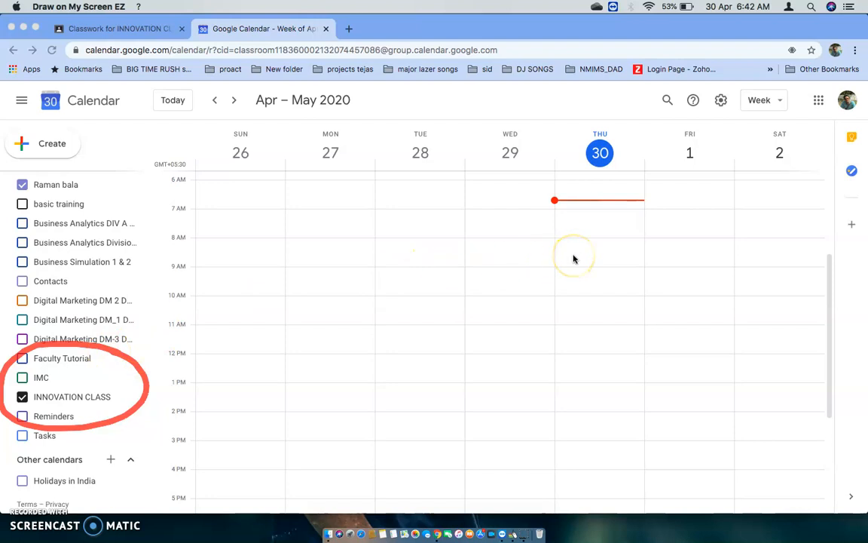
{"action": "mouse_move", "coordinate": [588, 237]}
{"action": "left_mouse_down"}
{"action": "mouse_move", "coordinate": [539, 183]}
{"action": "mouse_move", "coordinate": [606, 236]}
{"action": "left_mouse_up"}
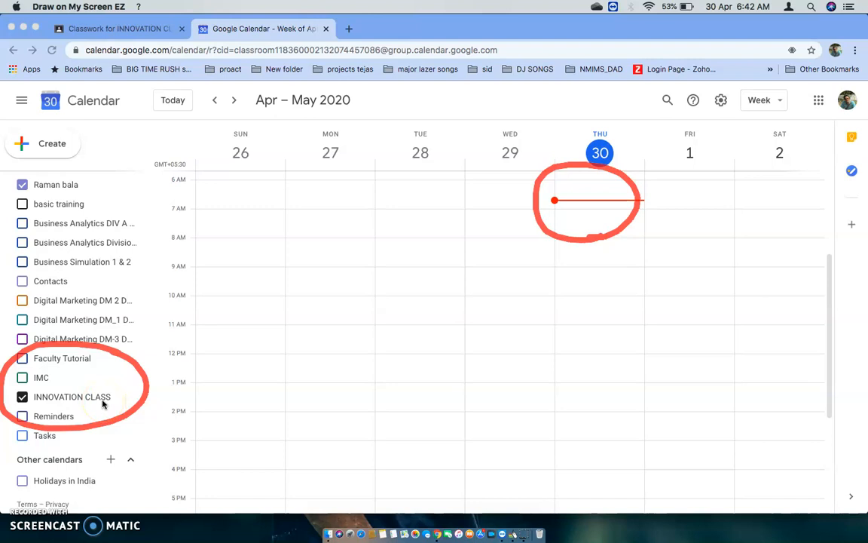
{"action": "key", "text": "Escape"}
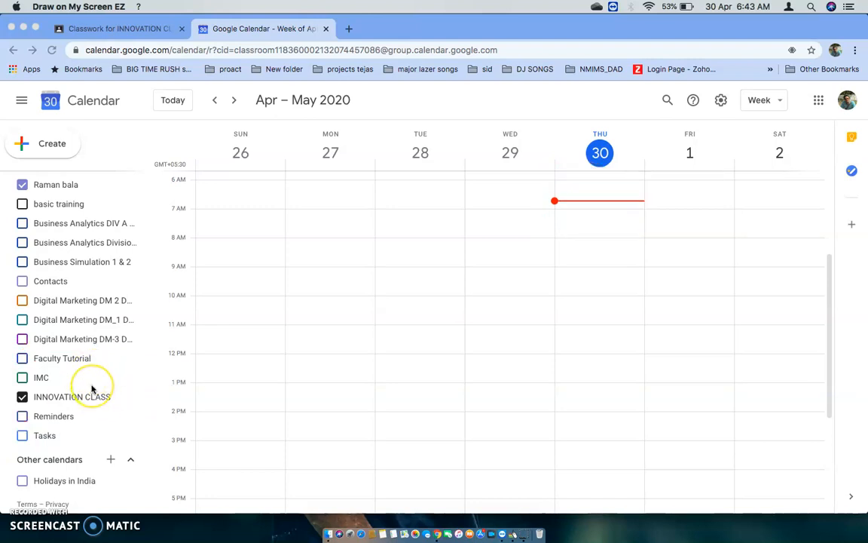
Hide the account owner's personal calendar, leaving the INNOVATION CLASS calendar shown
{"action": "scroll", "coordinate": [89, 392], "scroll_direction": "up", "scroll_amount": 4}
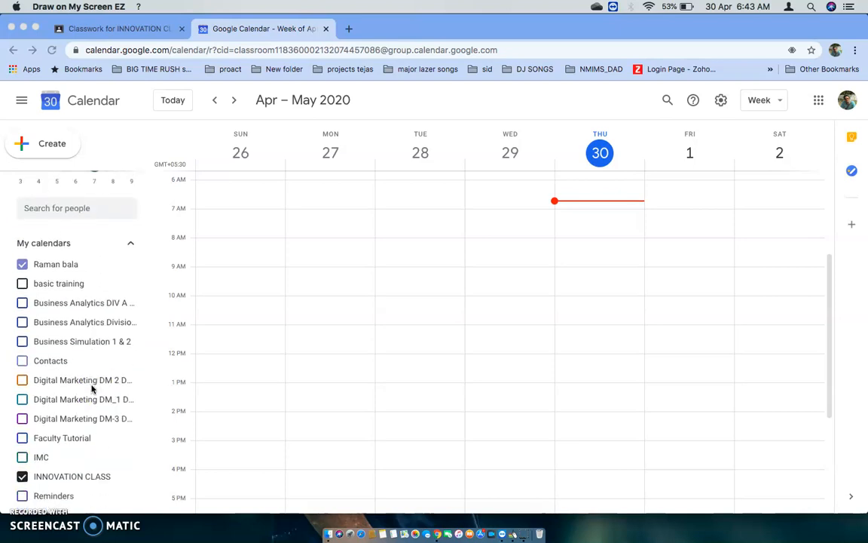
{"action": "left_click", "coordinate": [23, 266]}
{"action": "left_click", "coordinate": [23, 265]}
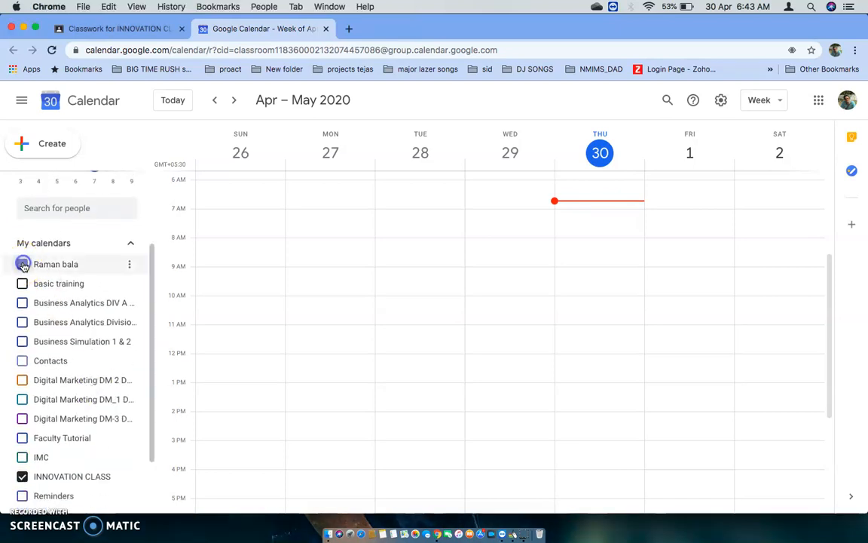
{"action": "scroll", "coordinate": [30, 294], "scroll_direction": "down", "scroll_amount": 3}
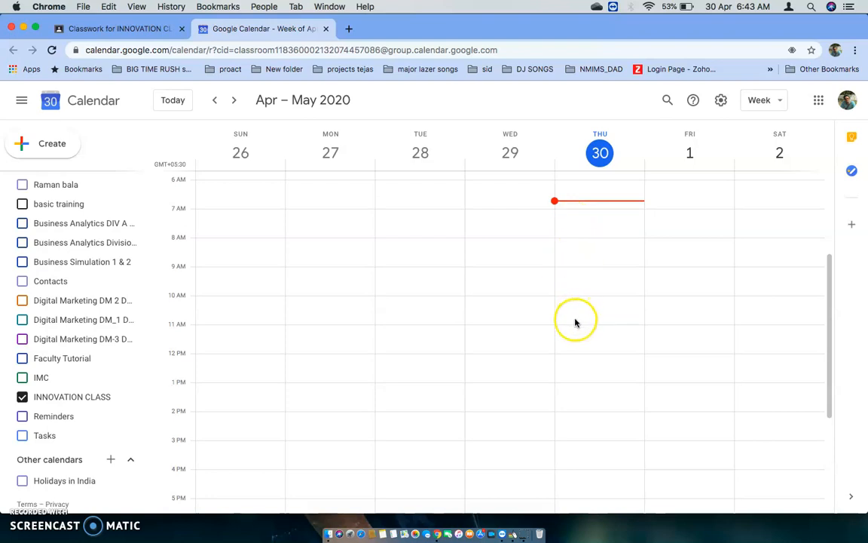
Start an INNOVATION CLASS event titled "IMC lecture" on April 30, 2020, 12:00pm to 1:00pm, with Hangouts conferencing
{"action": "left_click", "coordinate": [575, 370]}
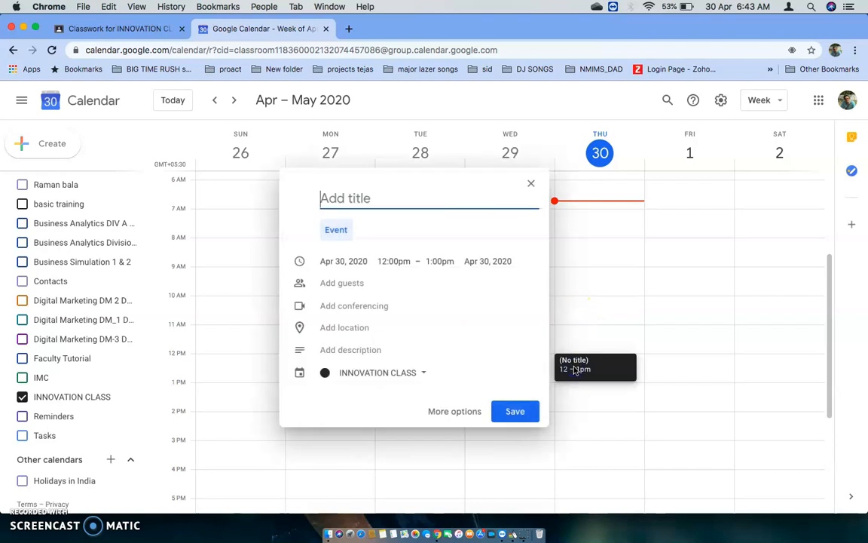
{"action": "type", "text": "IMC lecture"}
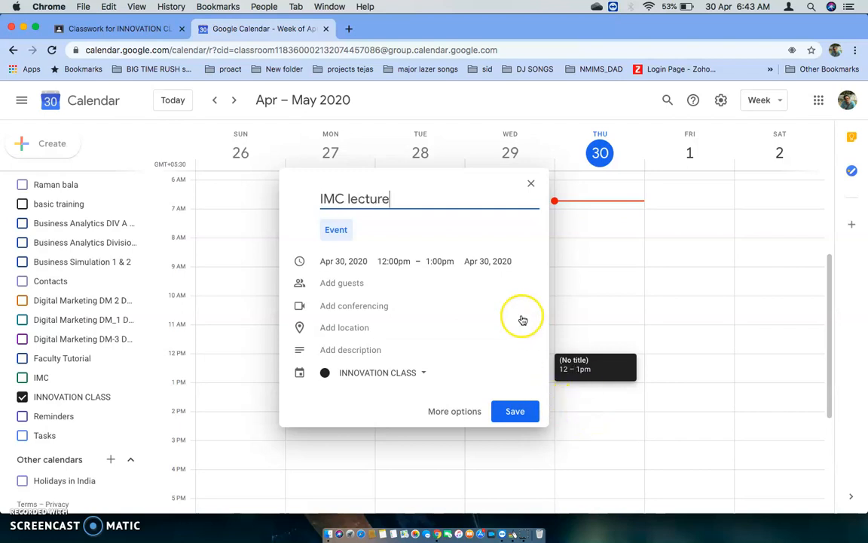
{"action": "left_click", "coordinate": [370, 308]}
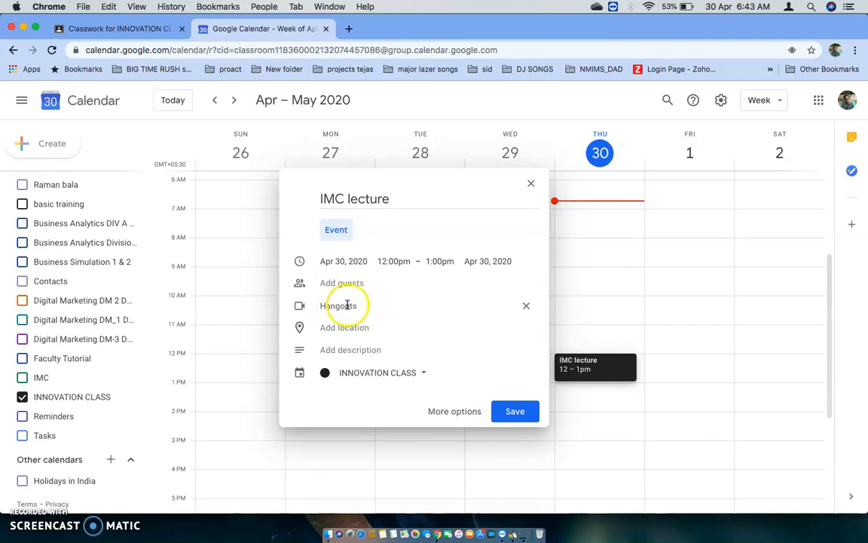
{"action": "left_click", "coordinate": [424, 374]}
{"action": "left_click", "coordinate": [398, 375]}
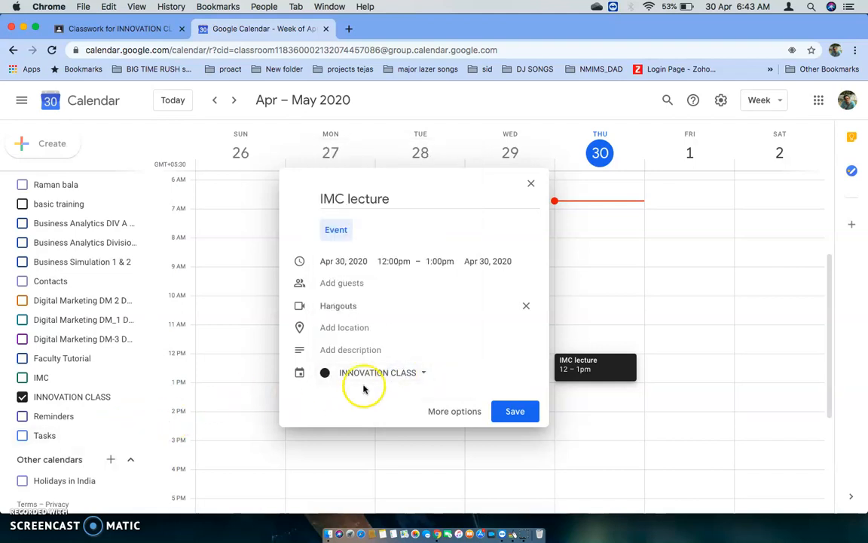
Open the IMC lecture event's full options and add a 10-minute notification, keeping the unsaved changes
{"action": "left_click", "coordinate": [455, 412]}
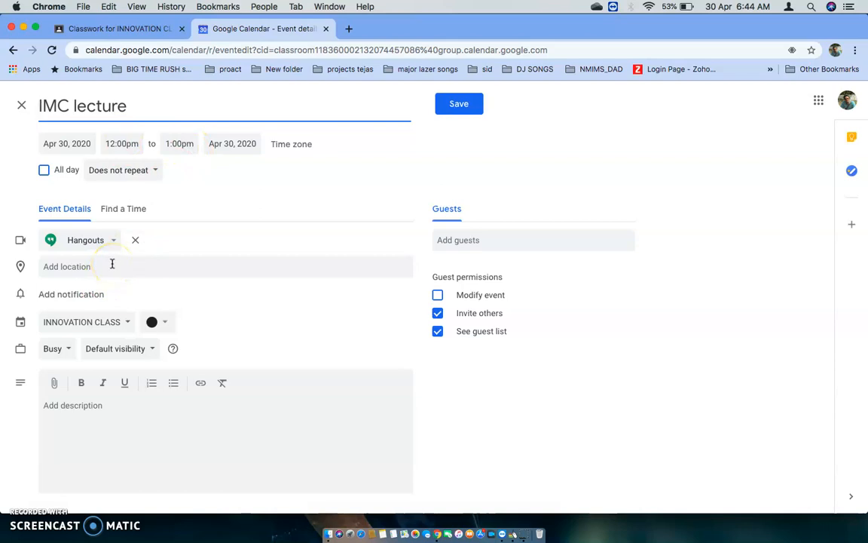
{"action": "left_click", "coordinate": [90, 295]}
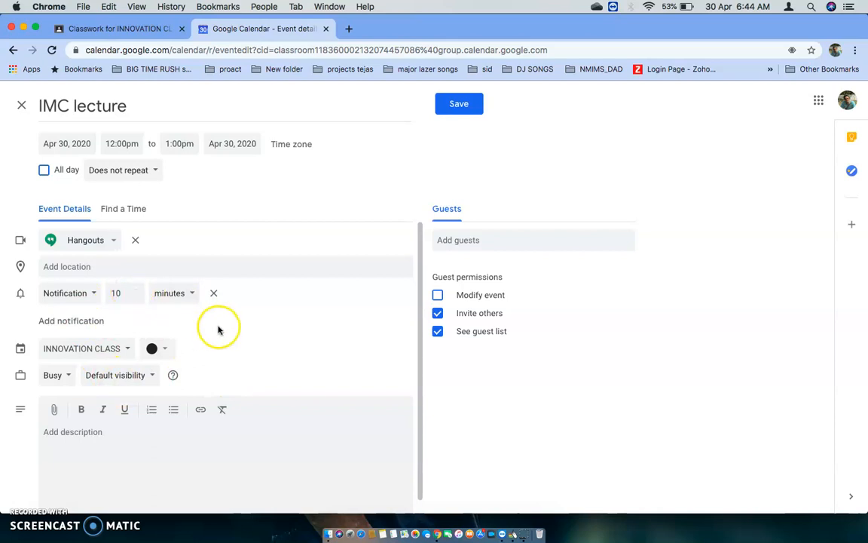
{"action": "scroll", "coordinate": [224, 362], "scroll_direction": "down", "scroll_amount": 1}
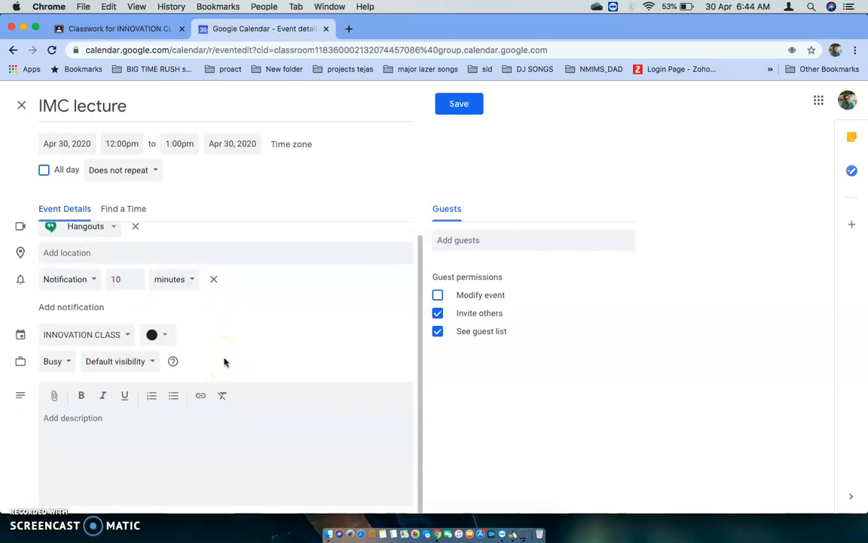
{"action": "scroll", "coordinate": [224, 361], "scroll_direction": "up", "scroll_amount": 1}
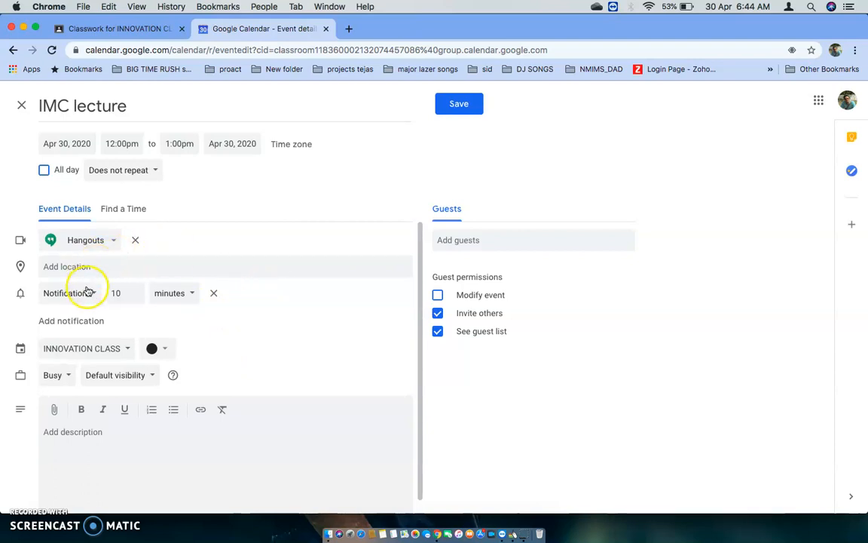
{"action": "left_click", "coordinate": [507, 391]}
{"action": "key", "text": "Escape"}
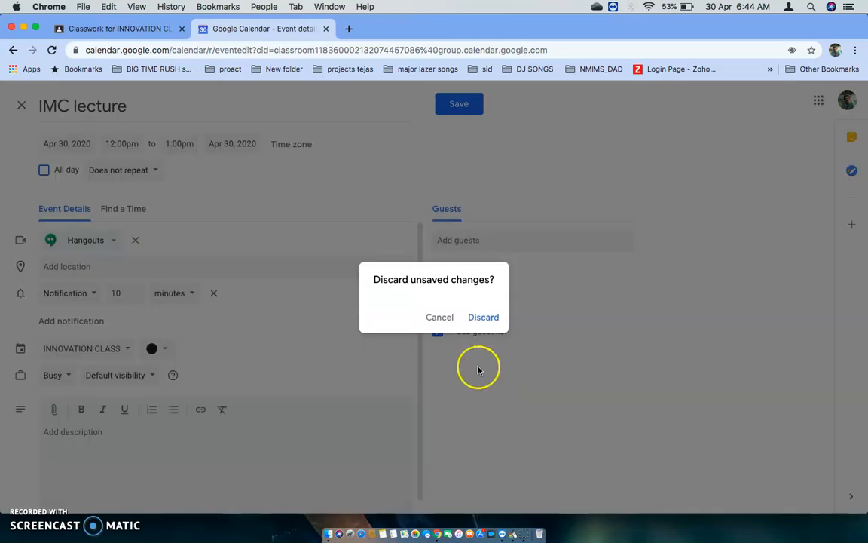
{"action": "left_click", "coordinate": [440, 318]}
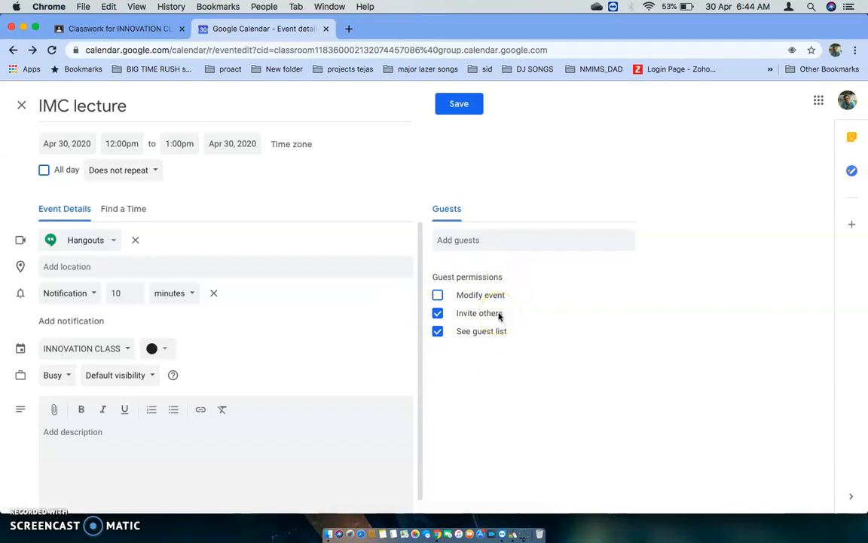
Remove the guests' permission to invite others to the IMC lecture, keep See guest list enabled, and save the event
{"action": "left_click", "coordinate": [438, 314]}
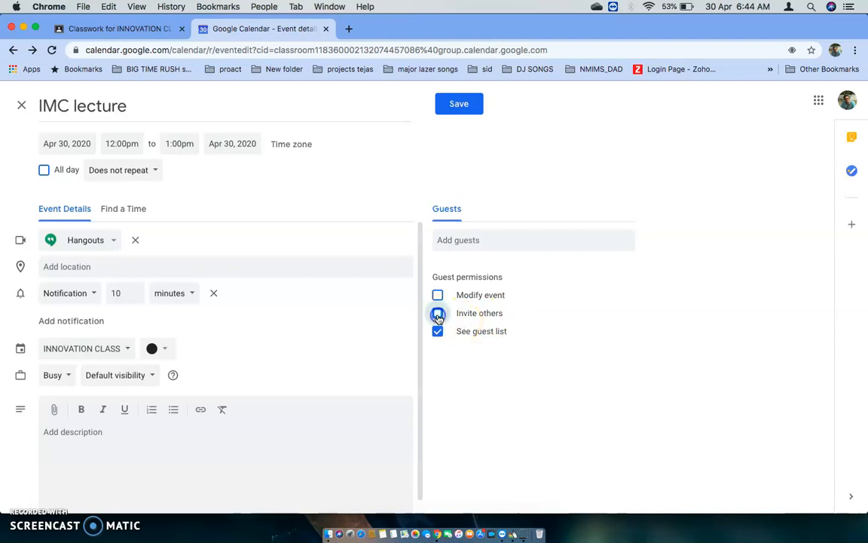
{"action": "left_click", "coordinate": [437, 332]}
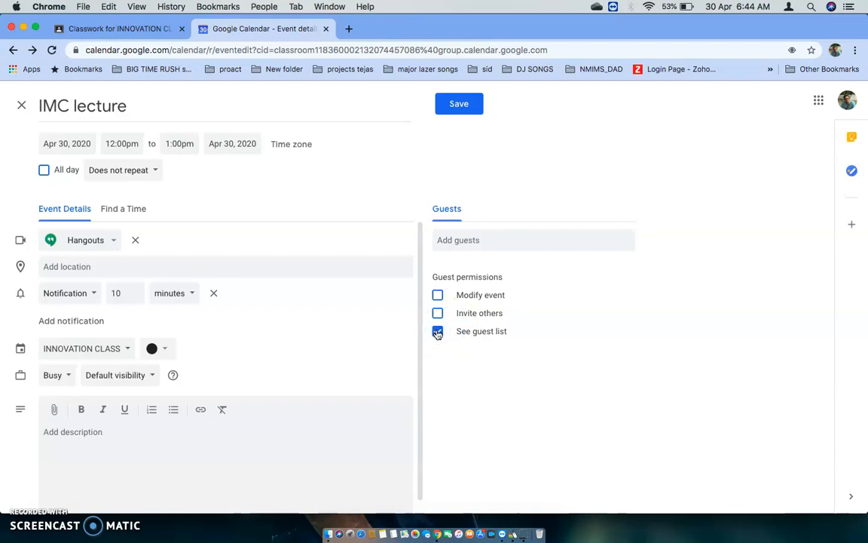
{"action": "scroll", "coordinate": [291, 370], "scroll_direction": "down", "scroll_amount": 1}
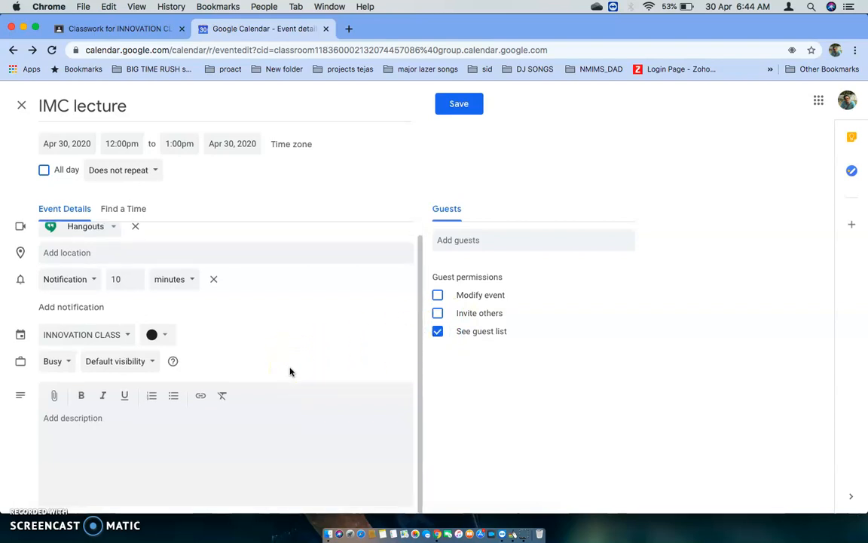
{"action": "scroll", "coordinate": [291, 371], "scroll_direction": "up", "scroll_amount": 1}
{"action": "left_click", "coordinate": [461, 107]}
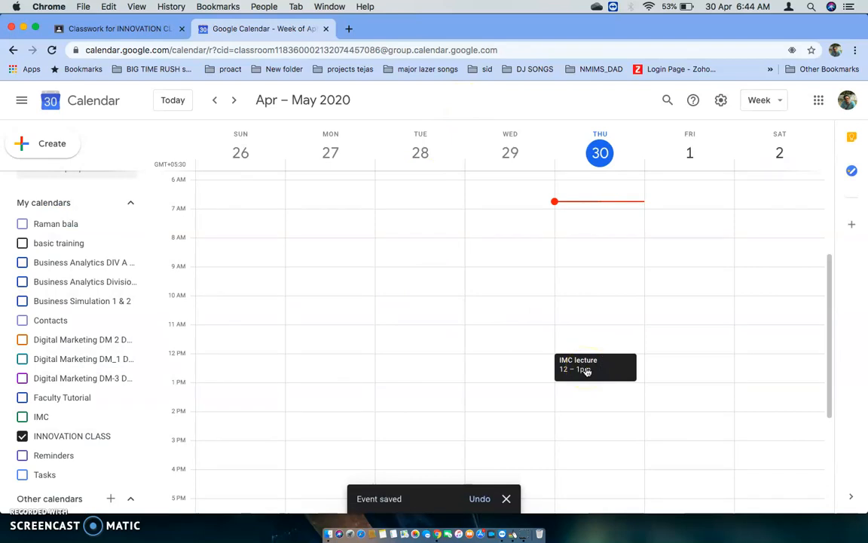
Open the saved IMC lecture event and launch its Hangouts video call page
{"action": "left_click", "coordinate": [587, 371]}
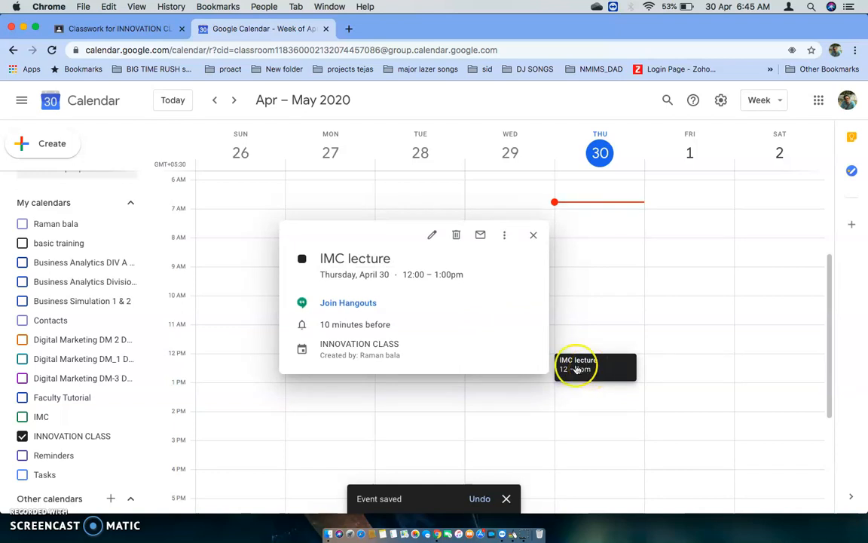
{"action": "left_click", "coordinate": [353, 304]}
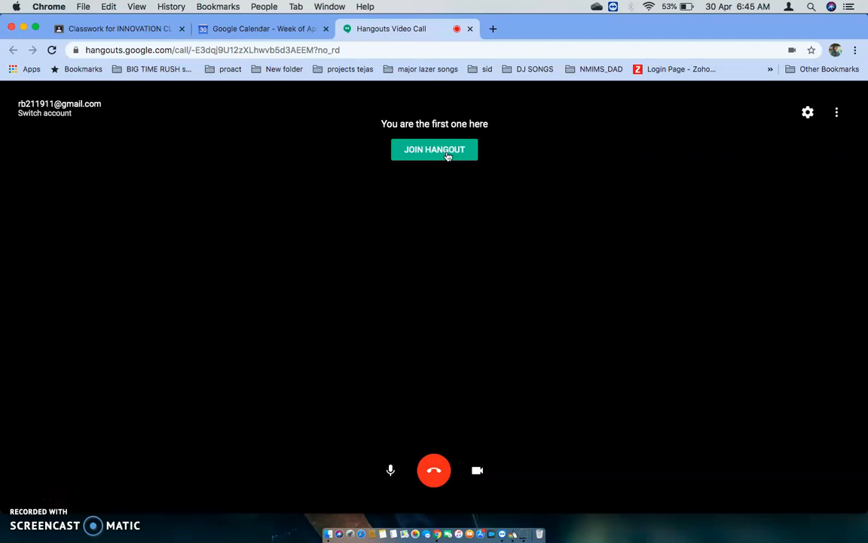
Examine the video call's camera, microphone, speaker and bandwidth settings, along with its additional options
{"action": "left_click", "coordinate": [808, 113]}
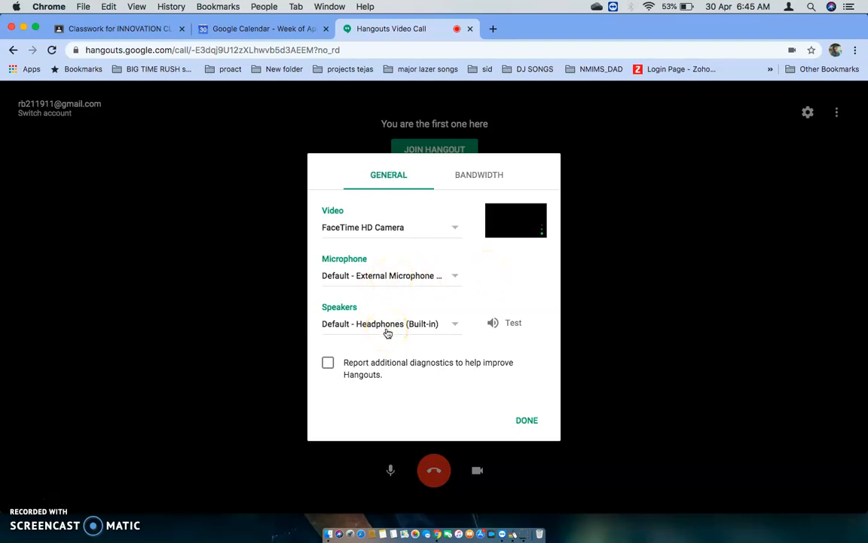
{"action": "left_click", "coordinate": [472, 174]}
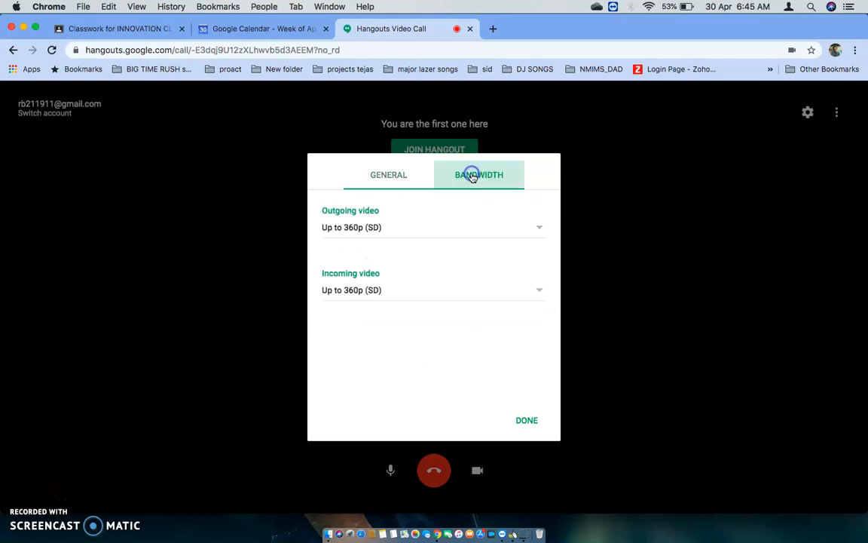
{"action": "left_click", "coordinate": [447, 236]}
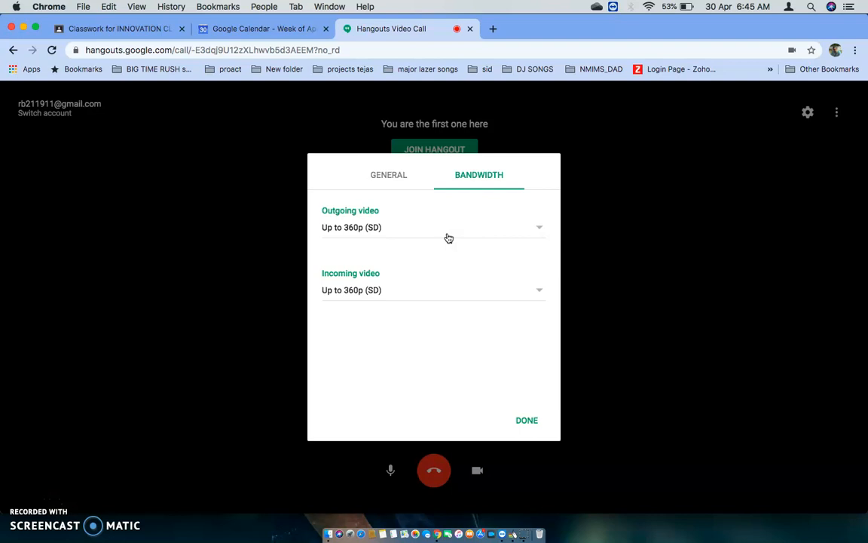
{"action": "left_click", "coordinate": [526, 422]}
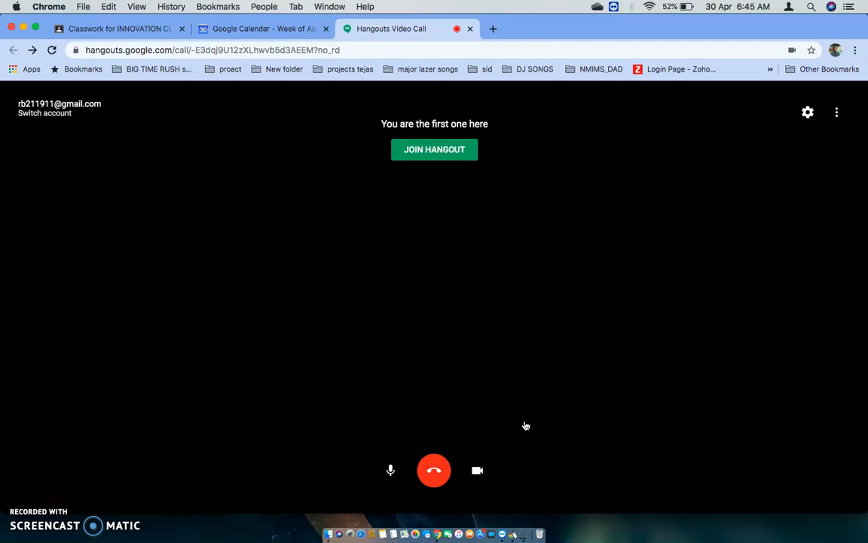
{"action": "left_click", "coordinate": [569, 372]}
{"action": "left_click", "coordinate": [478, 469]}
{"action": "left_click", "coordinate": [836, 117]}
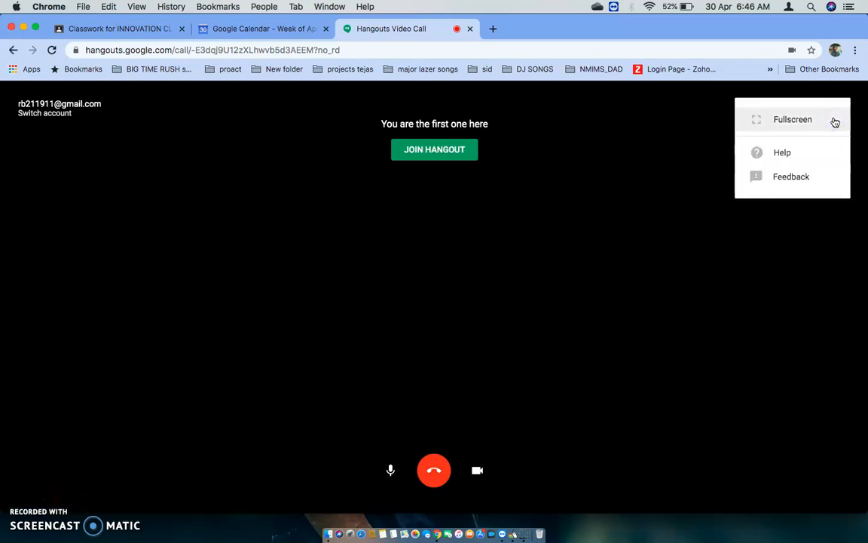
{"action": "left_click", "coordinate": [674, 222]}
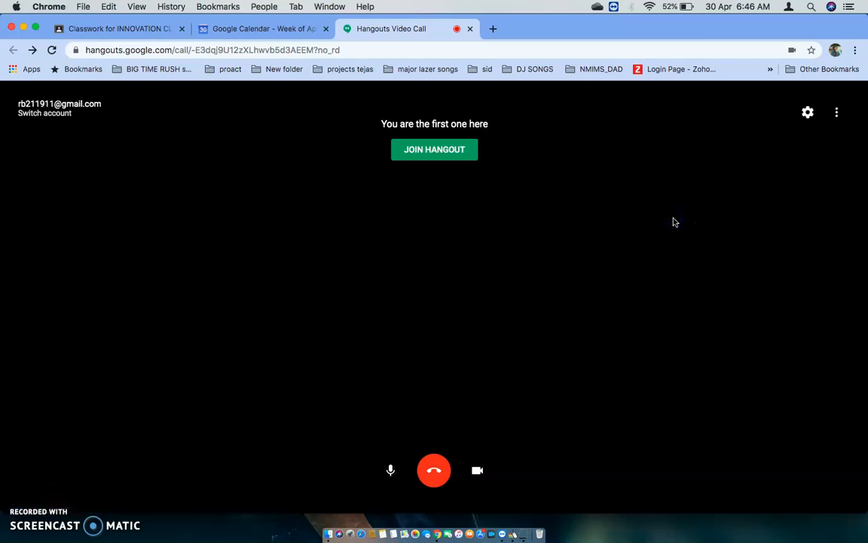
Join the IMC lecture's Hangouts video call
{"action": "left_click", "coordinate": [452, 154]}
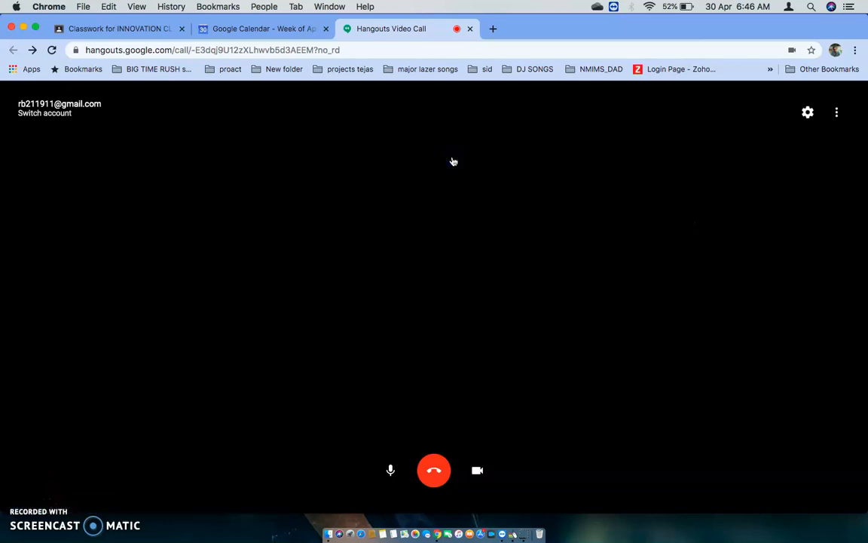
{"action": "left_click", "coordinate": [457, 272]}
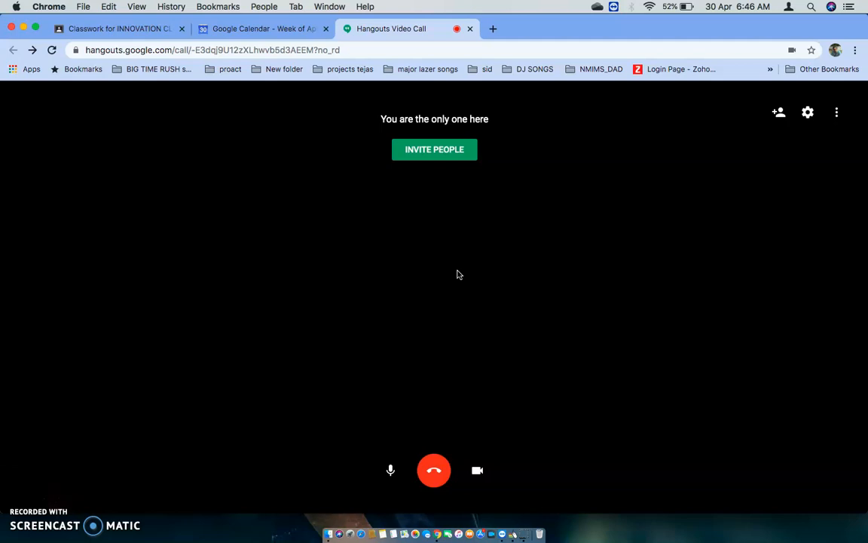
{"action": "left_click", "coordinate": [533, 421]}
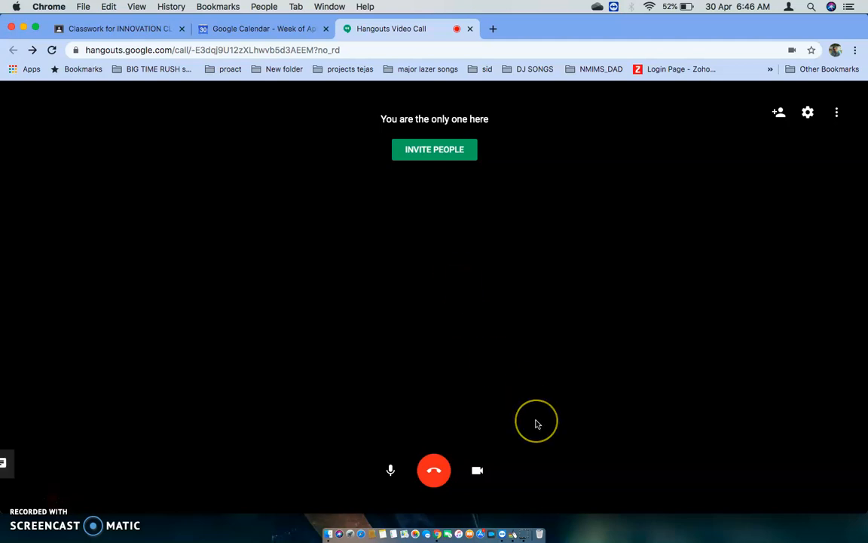